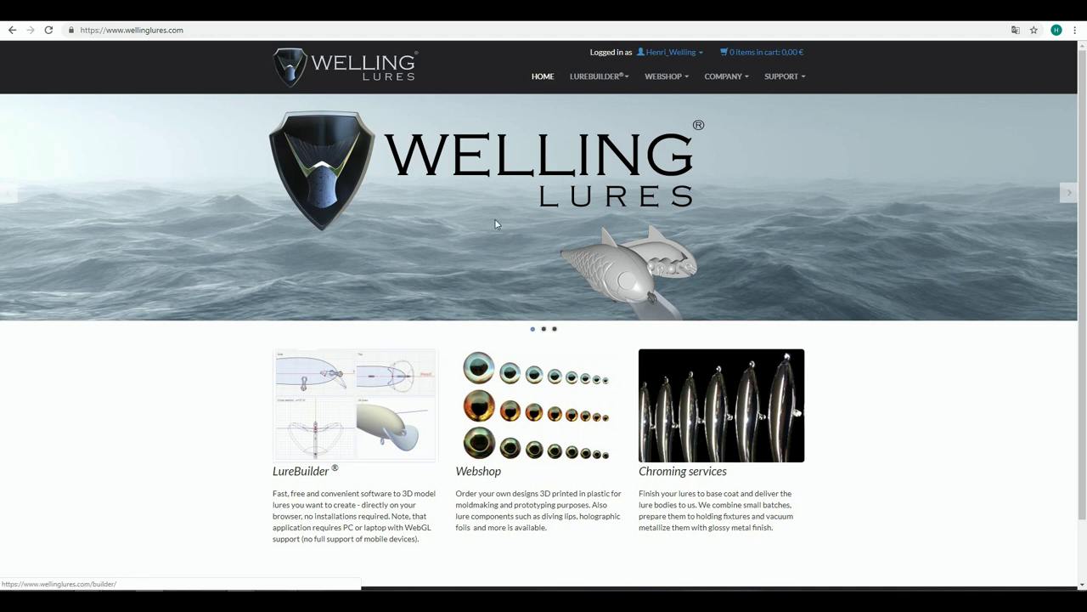
Open the LureBuilder editor and look through the default lure's Bend, Components, Carving and Profile pages and its 3D model.
click(596, 81)
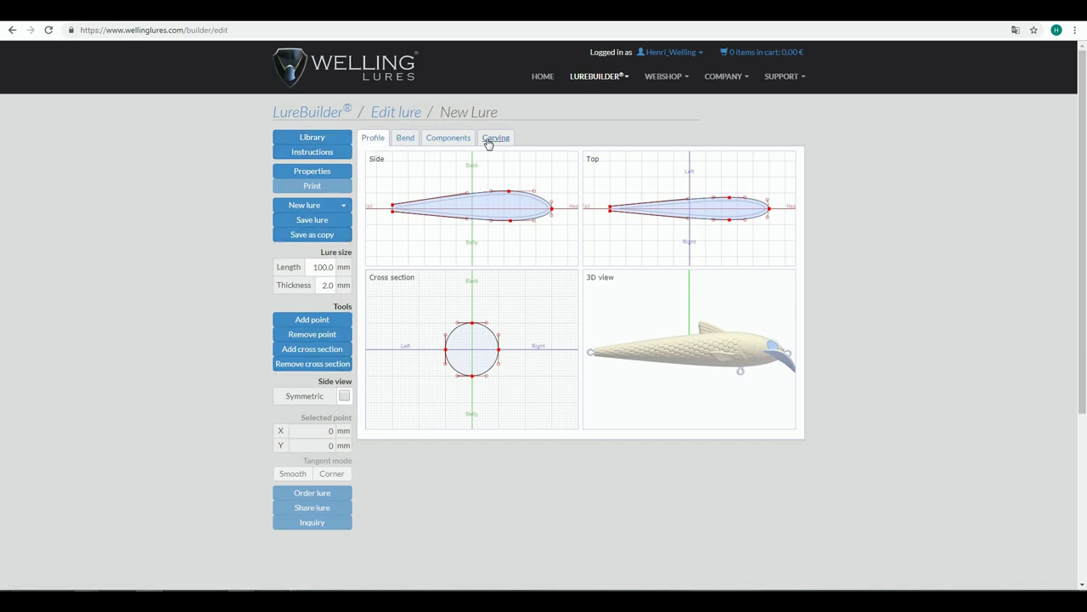
click(406, 139)
click(448, 138)
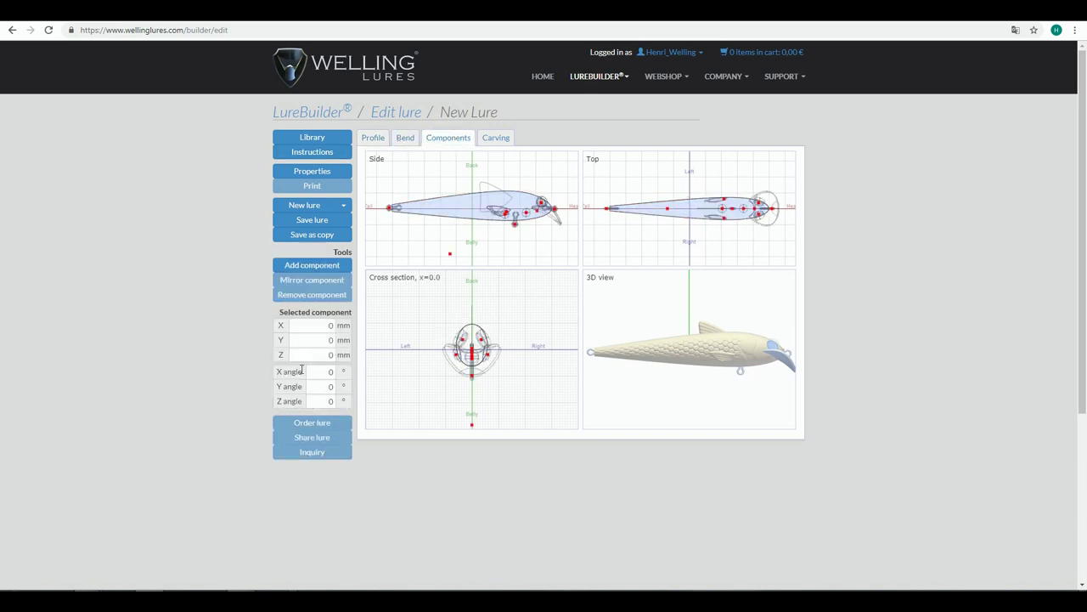
click(496, 139)
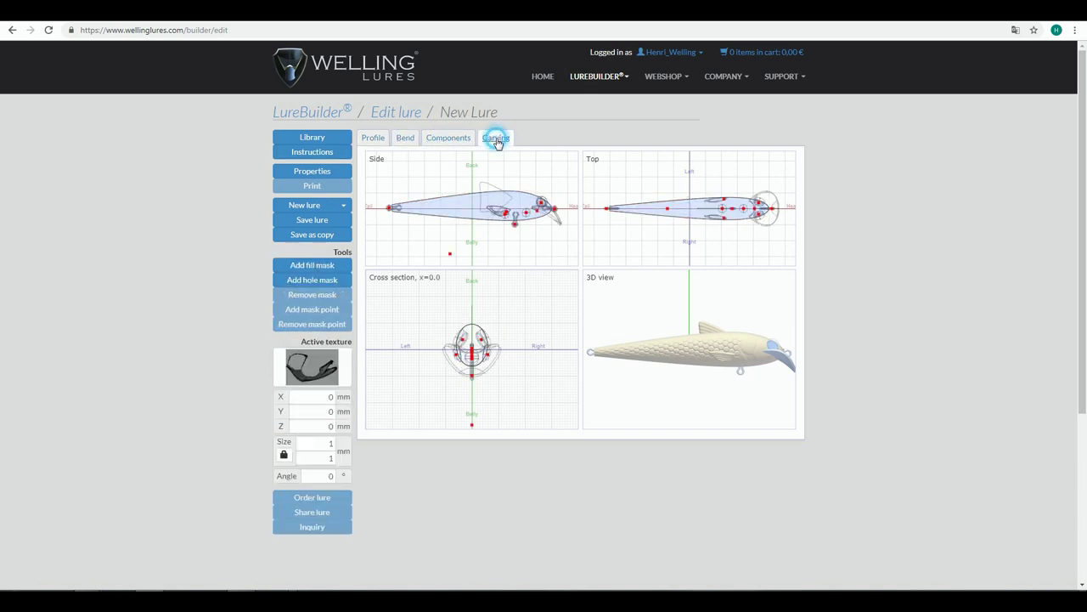
click(375, 140)
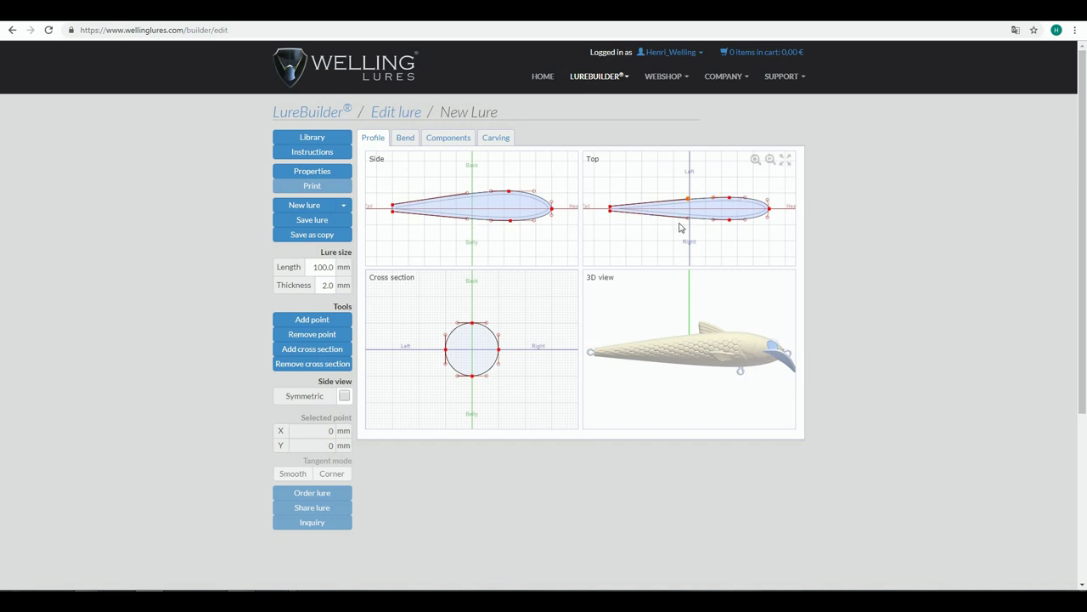
mouse_move(742, 344)
mouse_down()
mouse_move(689, 379)
mouse_move(722, 356)
mouse_move(680, 365)
mouse_move(731, 348)
mouse_move(708, 373)
mouse_move(718, 352)
mouse_move(650, 346)
mouse_move(740, 361)
mouse_move(727, 375)
mouse_move(666, 363)
mouse_up()
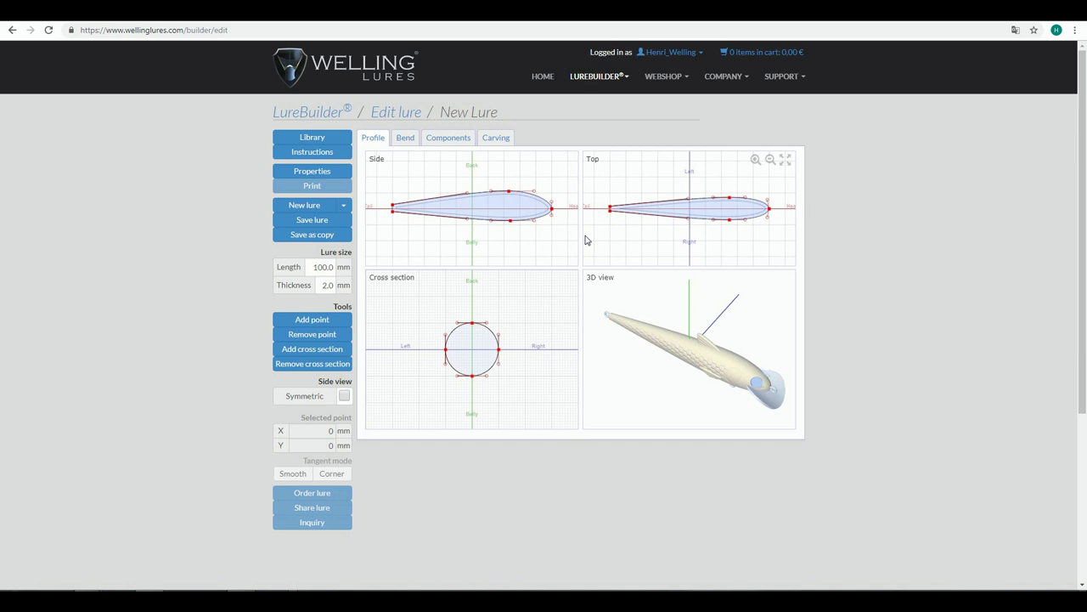
Start a new lure from the Template Bream 100mm and set its length to 160 mm.
click(344, 208)
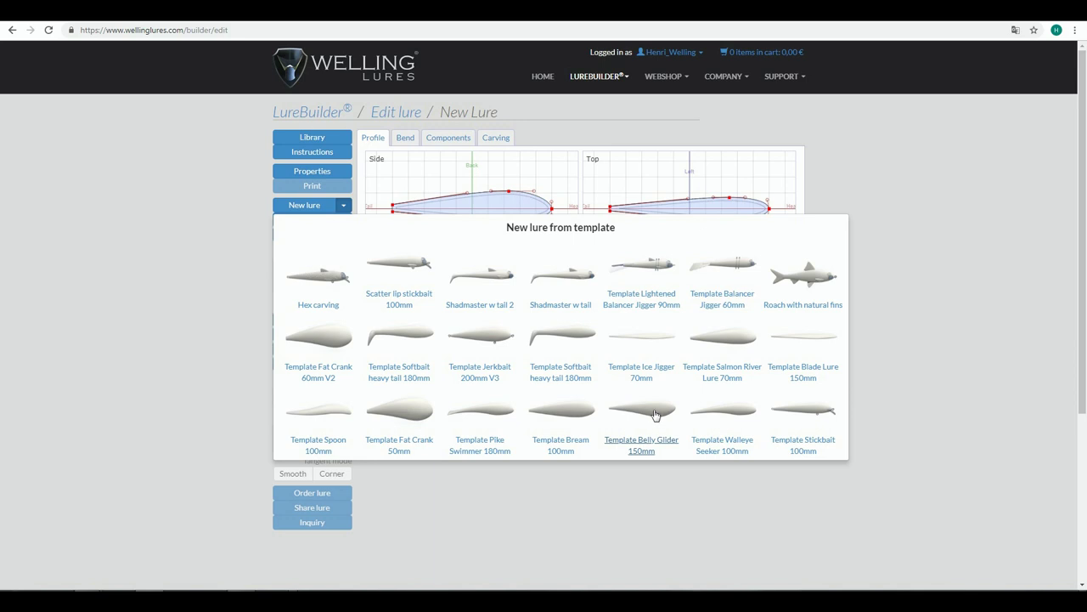
click(571, 414)
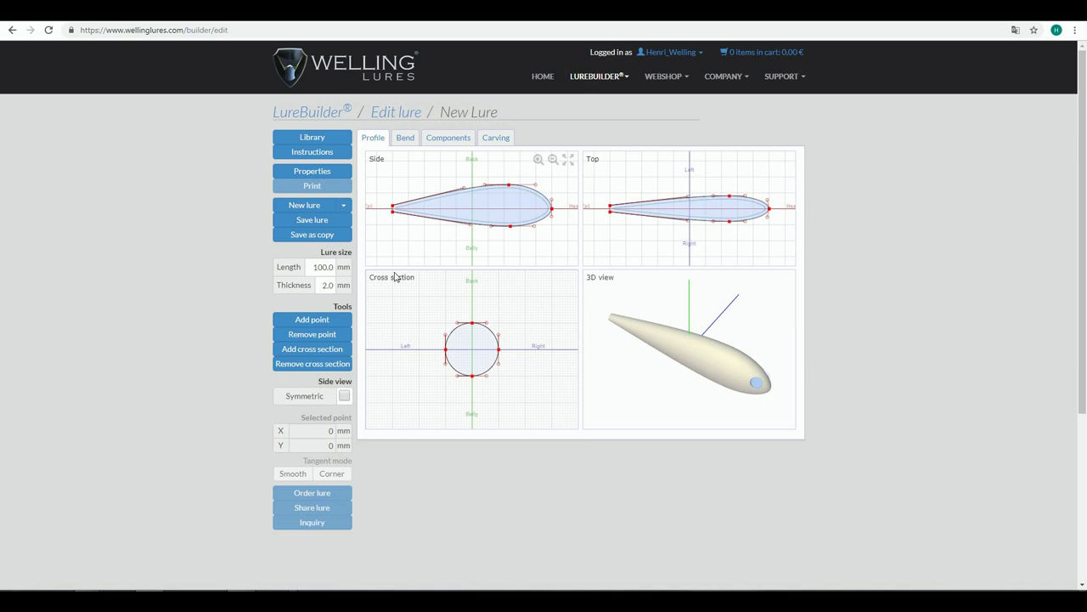
double_click(314, 268)
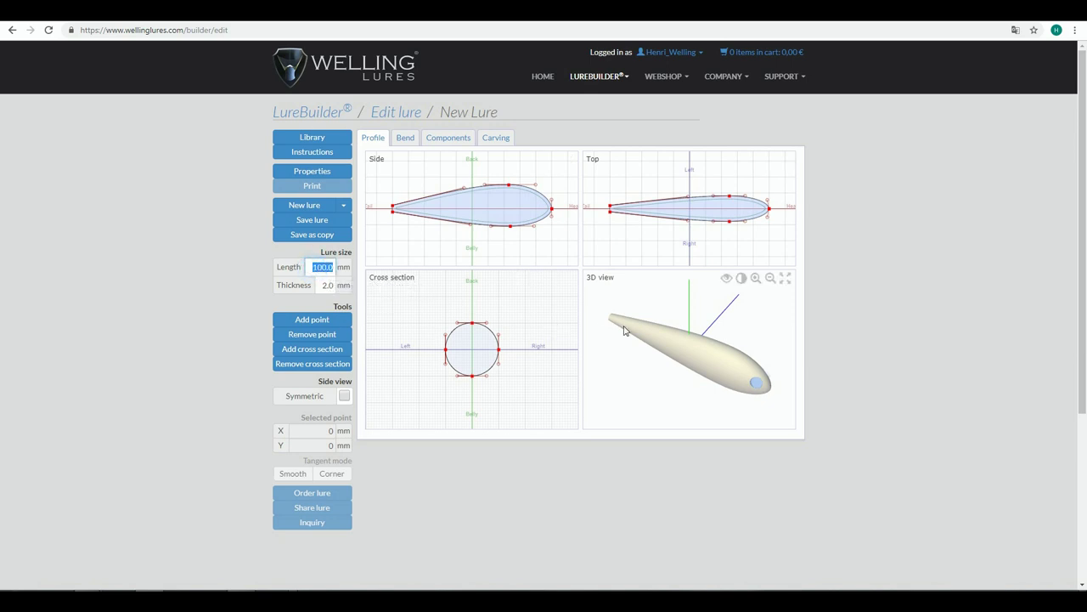
text(160)
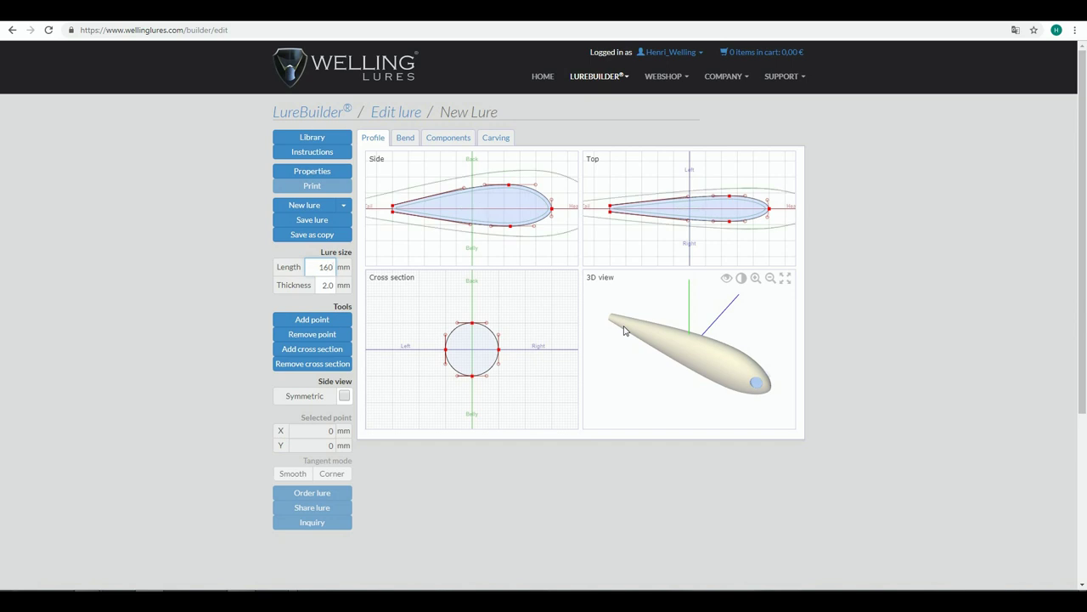
key(Return)
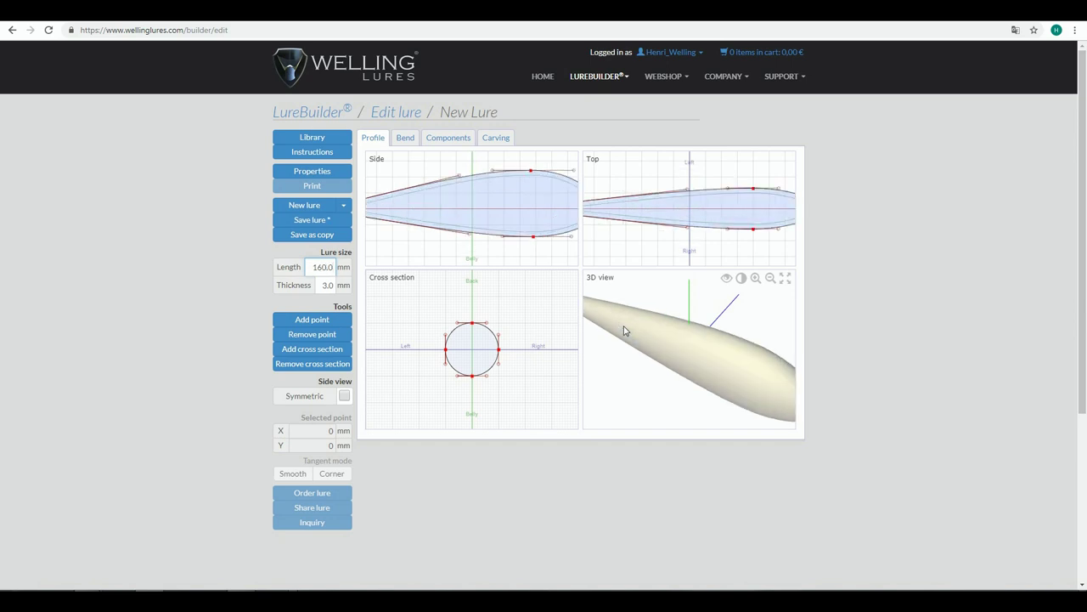
Set the lure's thickness to 3.5 mm.
scroll(516, 242, down, 3)
scroll(516, 242, down, 2)
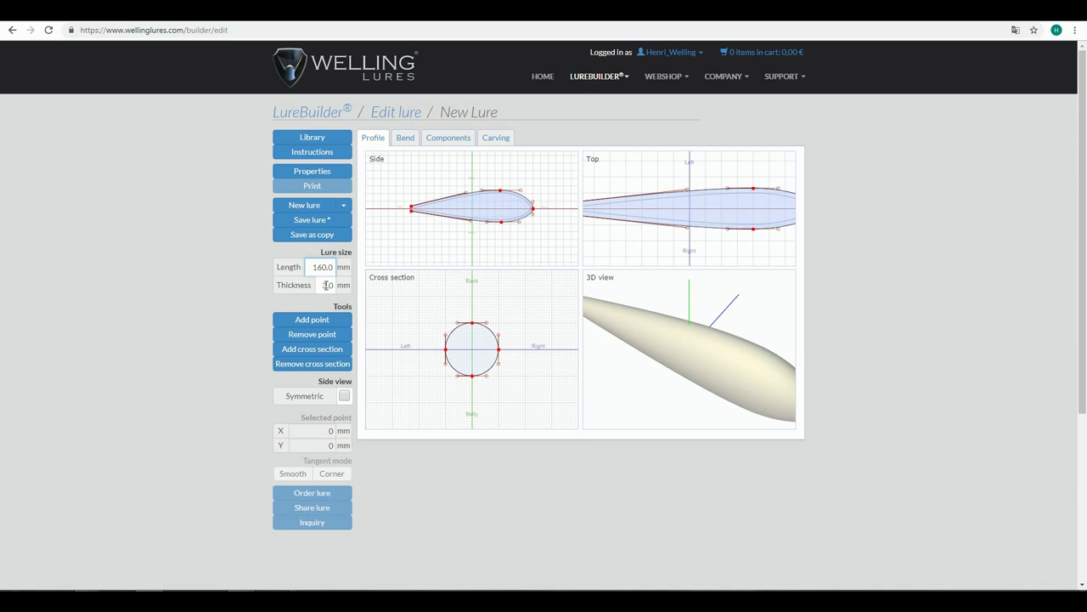
scroll(497, 230, up, 2)
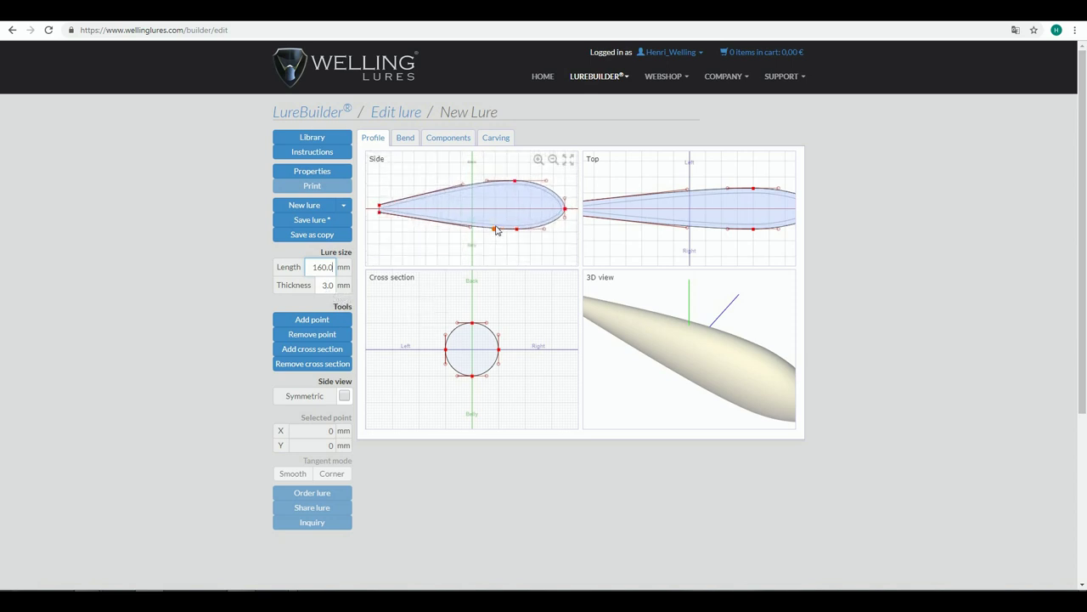
scroll(497, 230, up, 2)
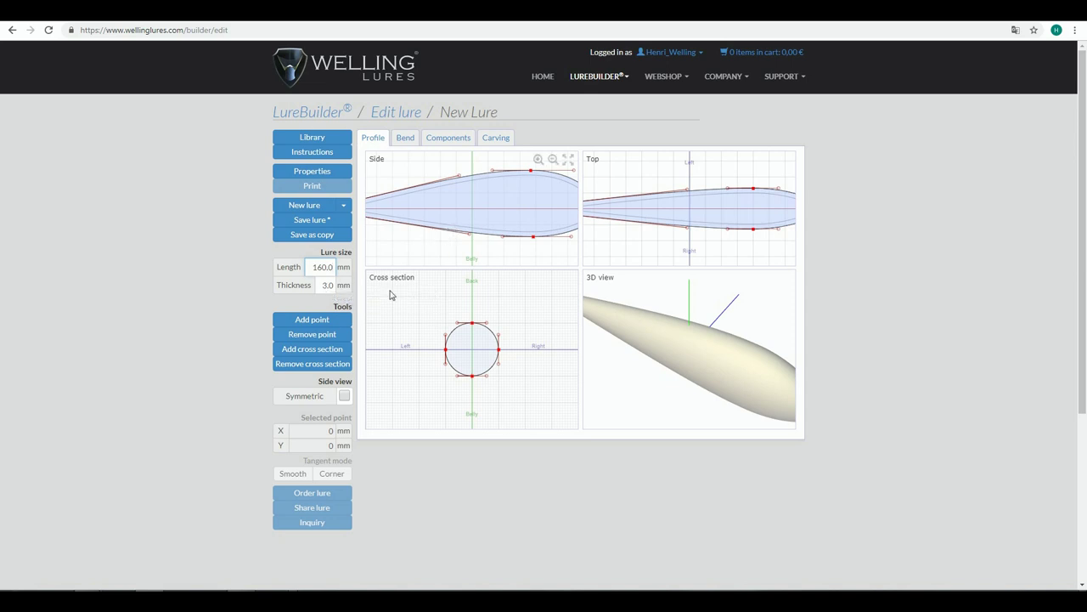
click(329, 285)
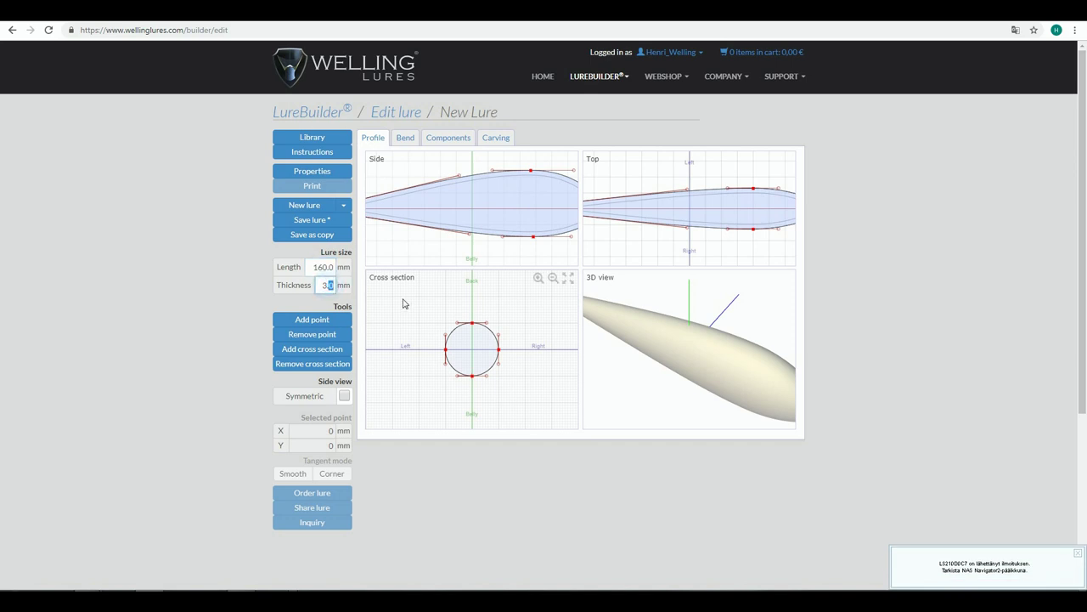
text(.5)
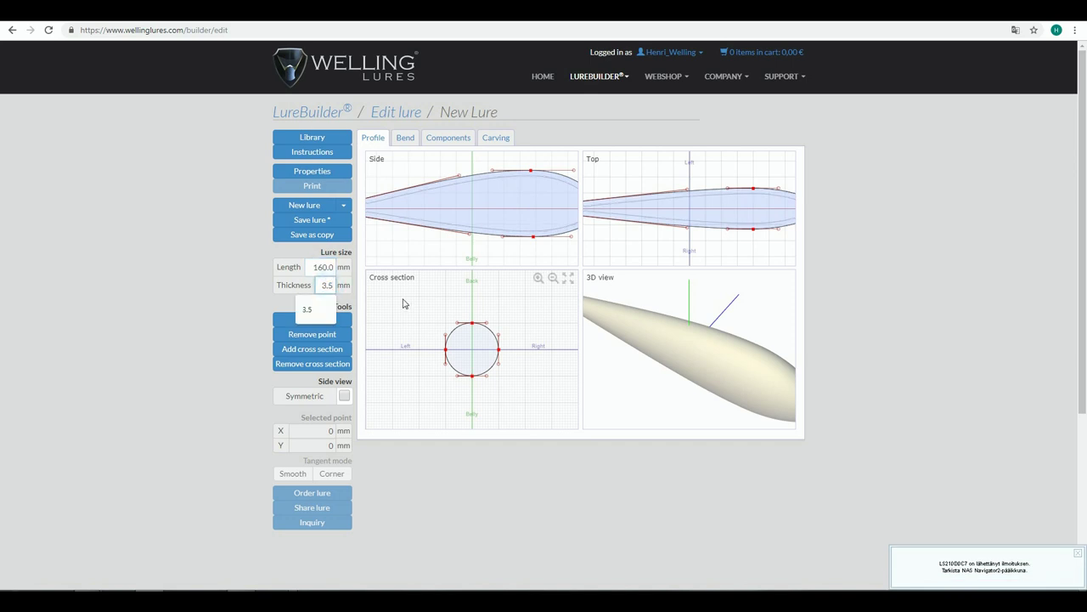
click(311, 310)
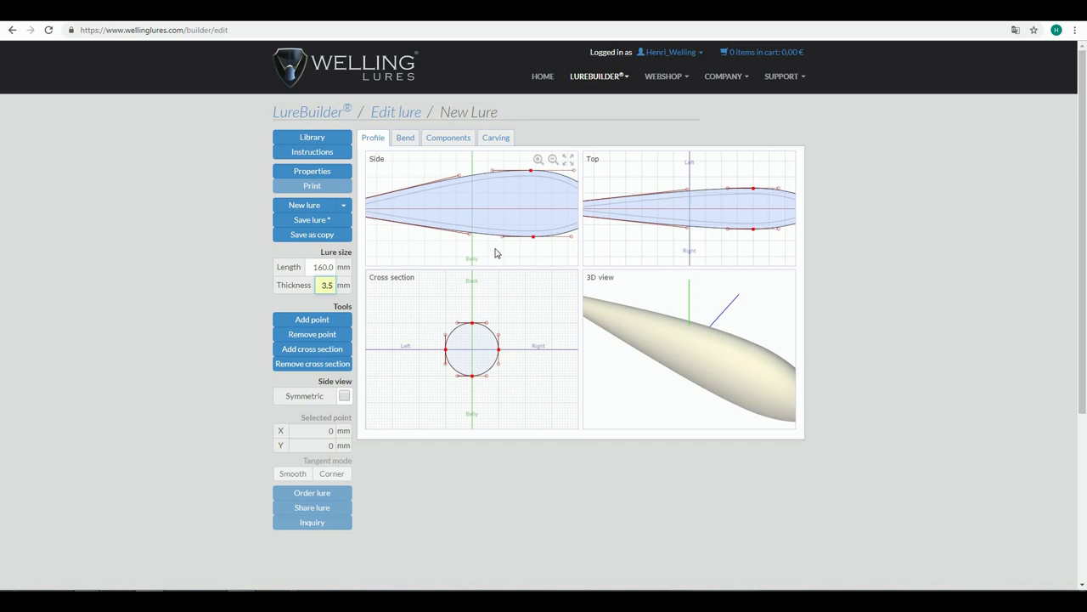
key(Return)
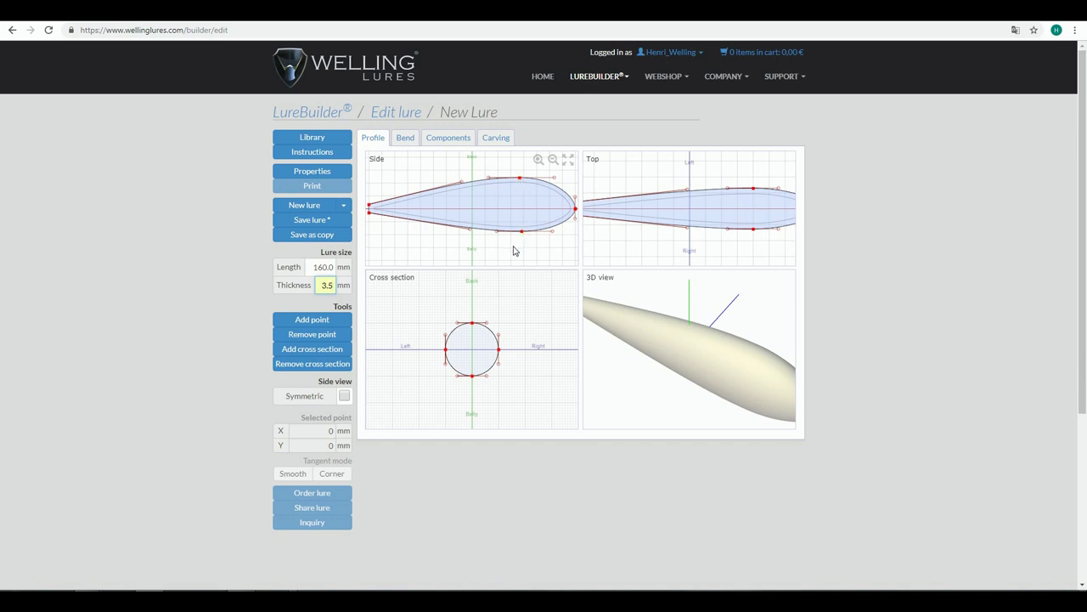
Examine the lure's side and top profiles at different positions and magnifications, including the side profile at full size.
drag(513, 249, 468, 251)
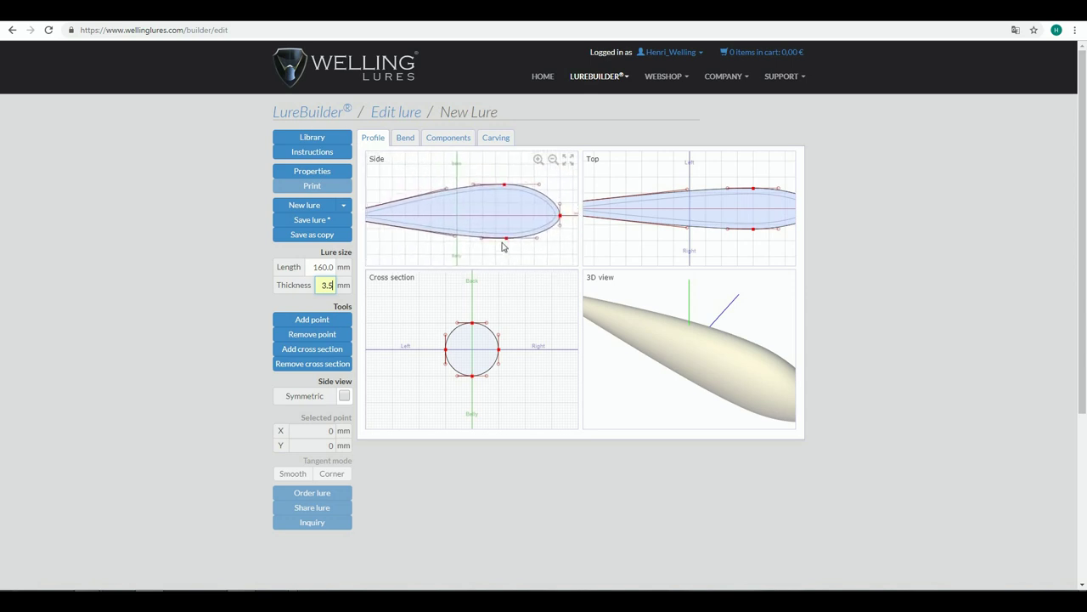
drag(646, 250, 668, 256)
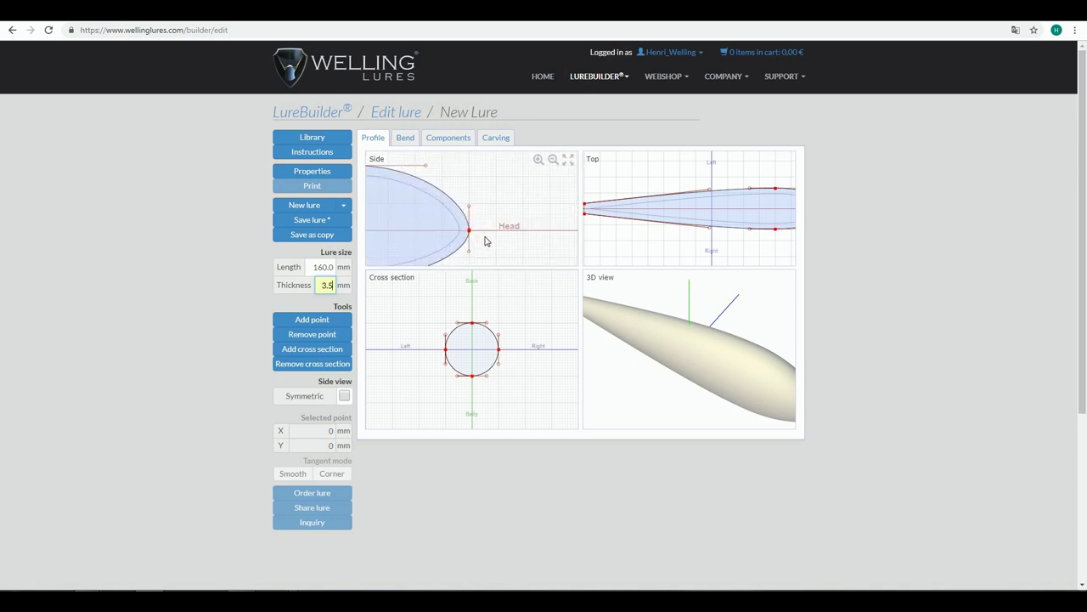
drag(488, 251, 576, 233)
drag(464, 250, 488, 249)
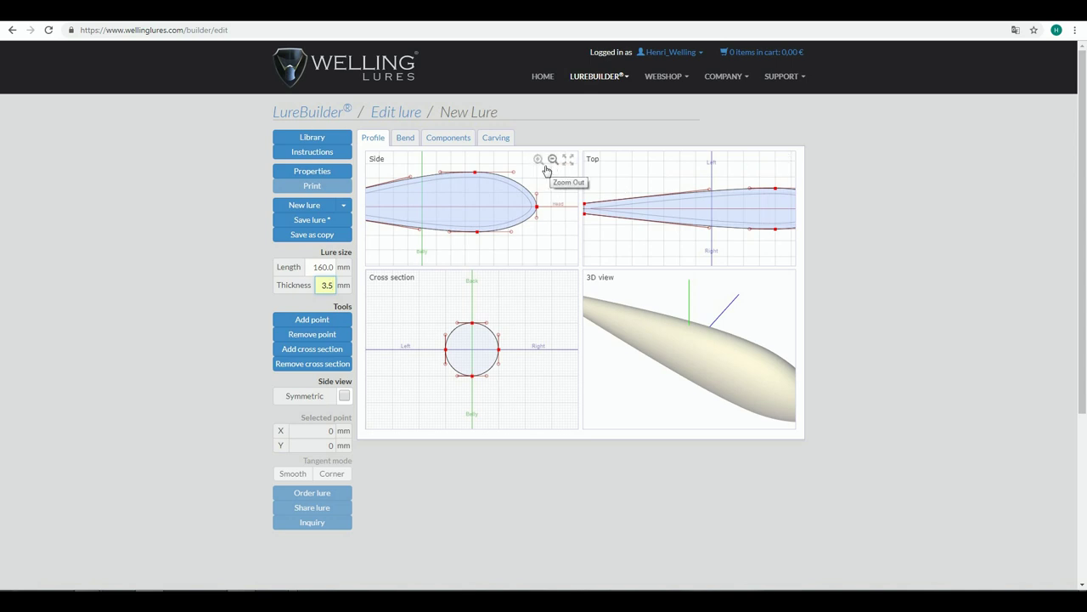
click(539, 160)
click(538, 160)
click(538, 161)
click(537, 161)
click(536, 161)
click(553, 160)
click(538, 161)
click(553, 161)
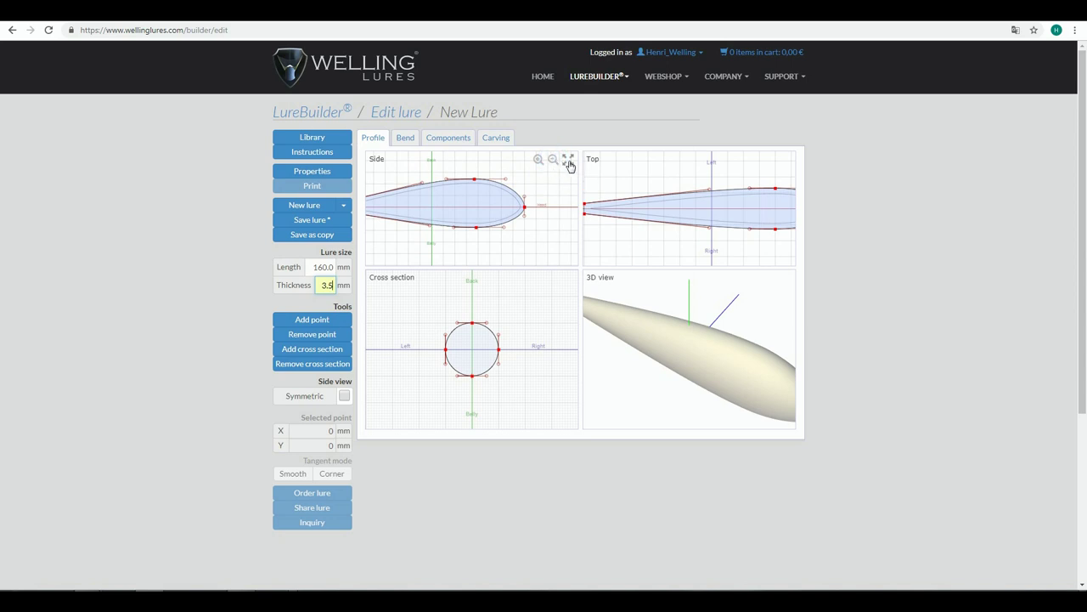
click(568, 161)
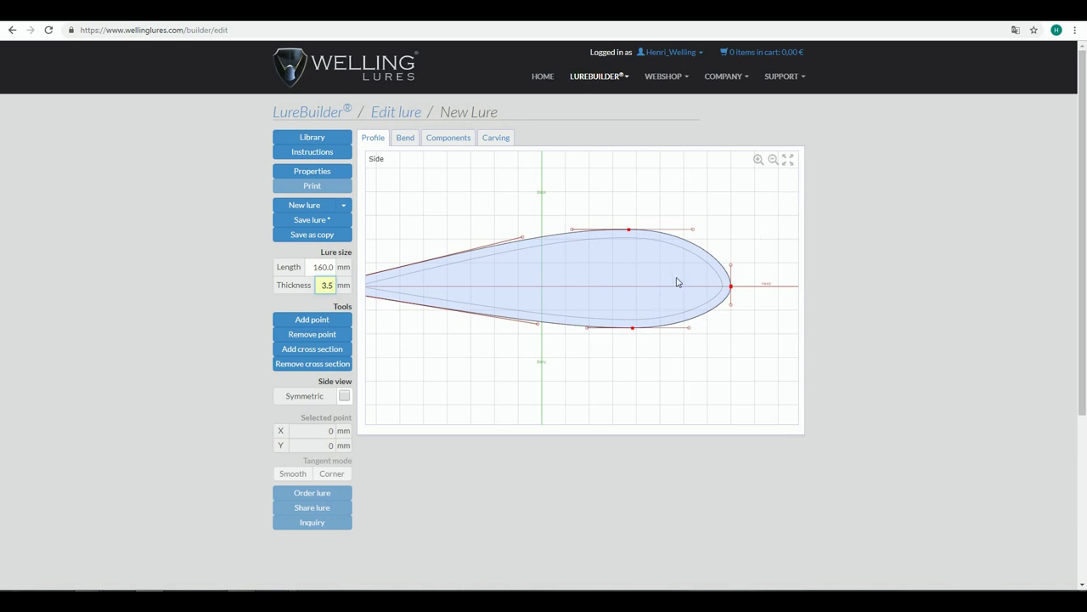
click(788, 162)
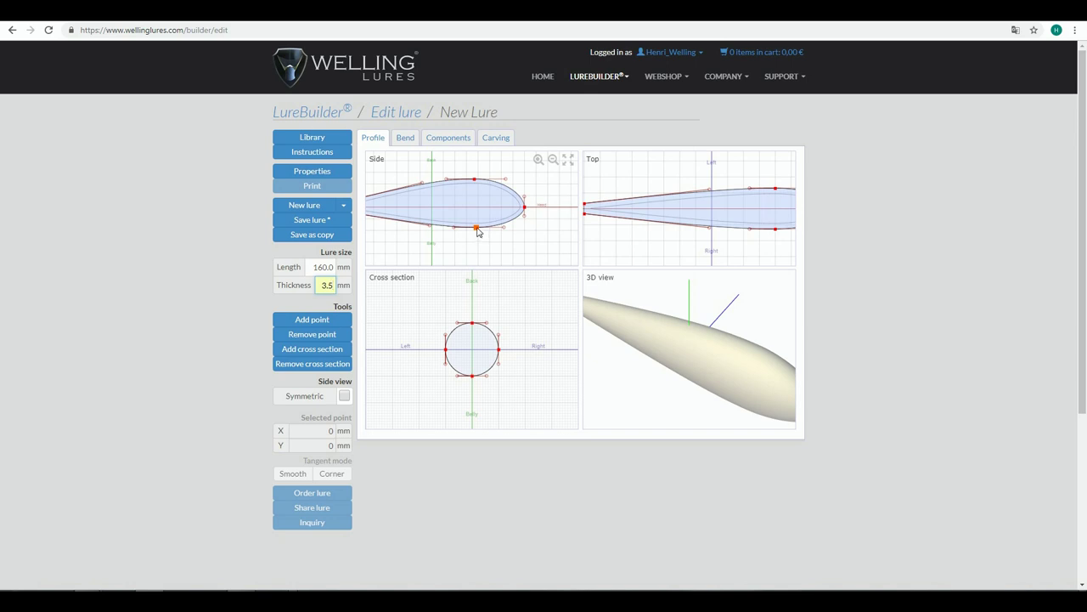
Lower the belly point of the side profile to about X 36.5, Y -22 mm and inspect the shape in 3D.
click(477, 228)
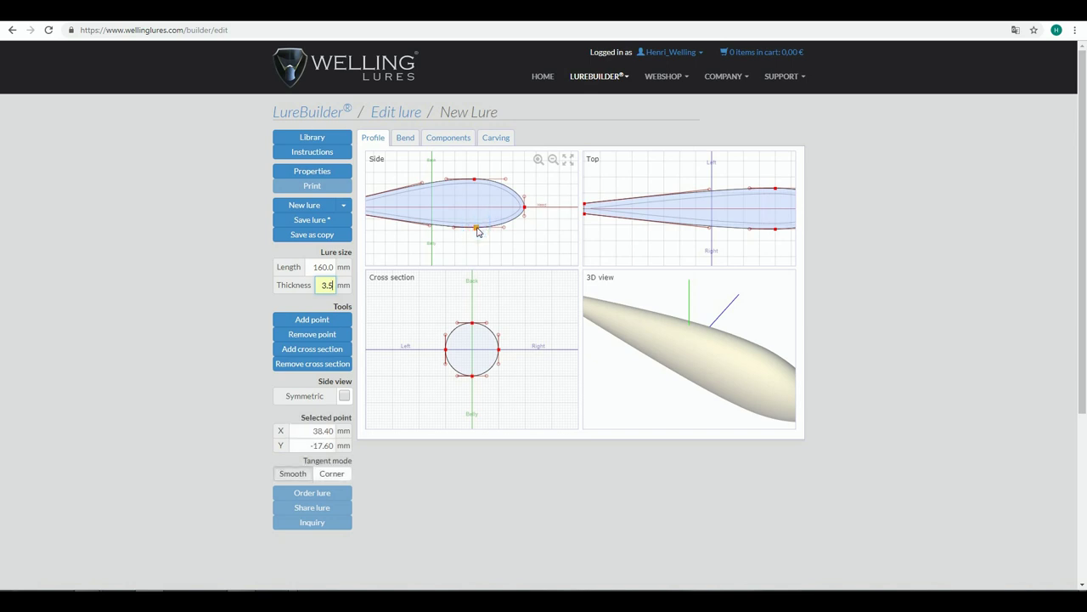
drag(478, 233, 478, 242)
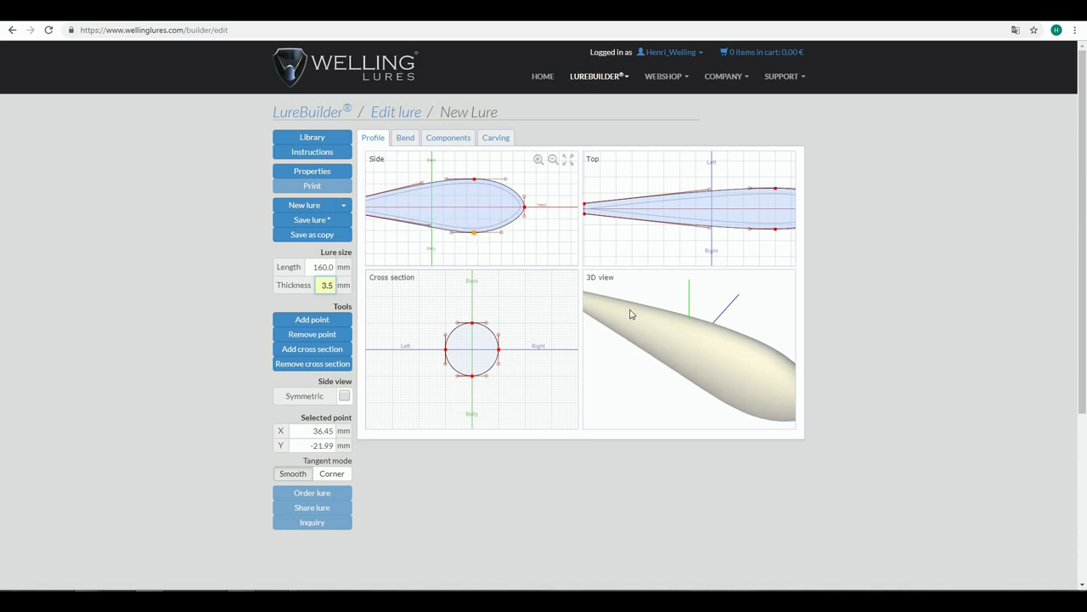
drag(728, 377, 753, 345)
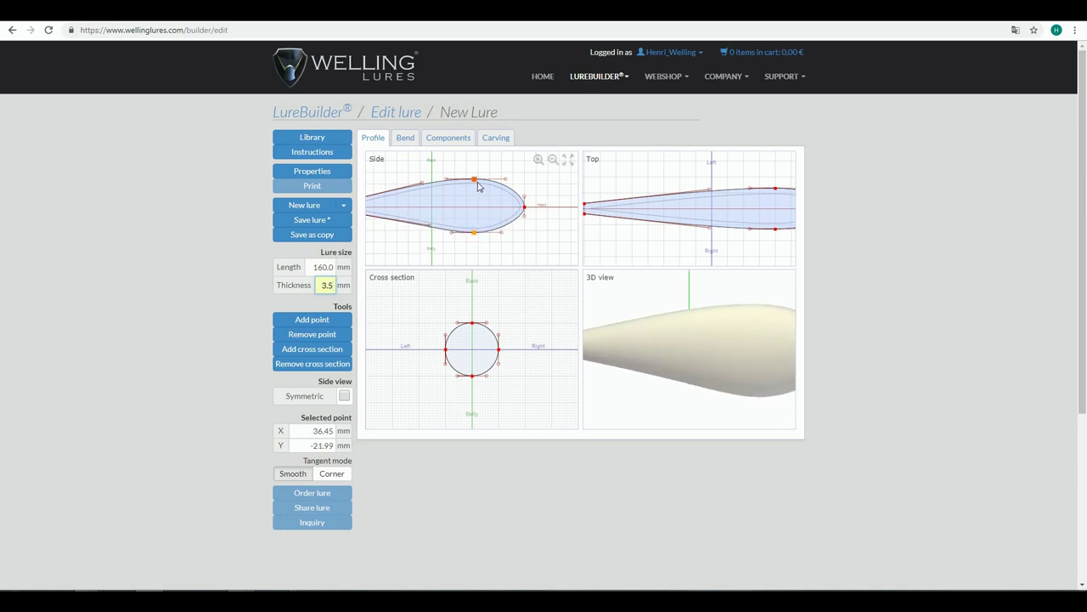
Try raising the upper tail point of the side profile and bring it back to about X -80, Y 3.9 mm.
scroll(476, 202, down, 2)
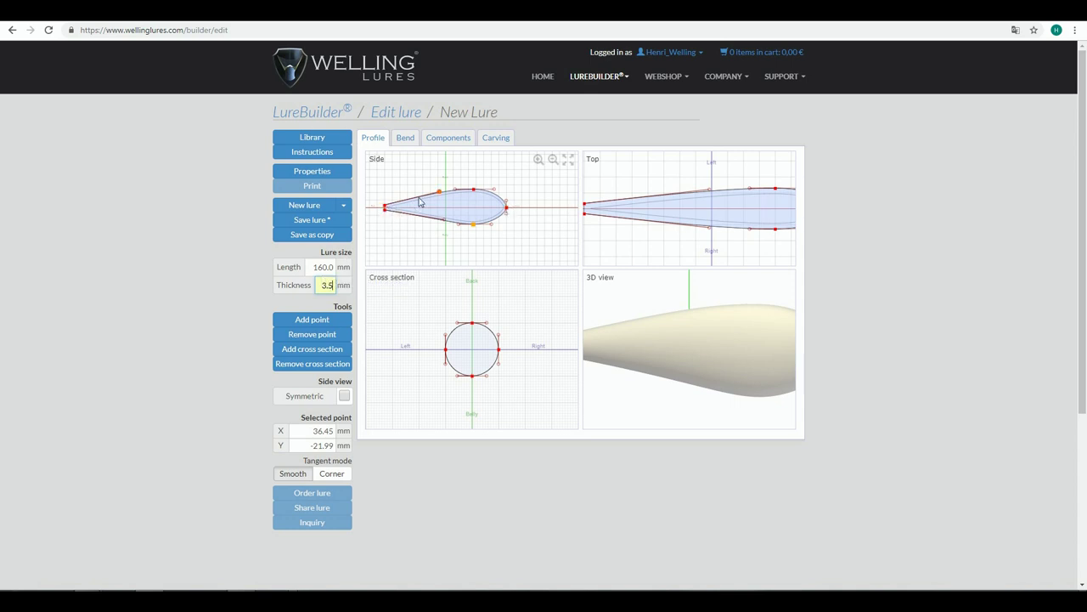
drag(384, 208, 388, 202)
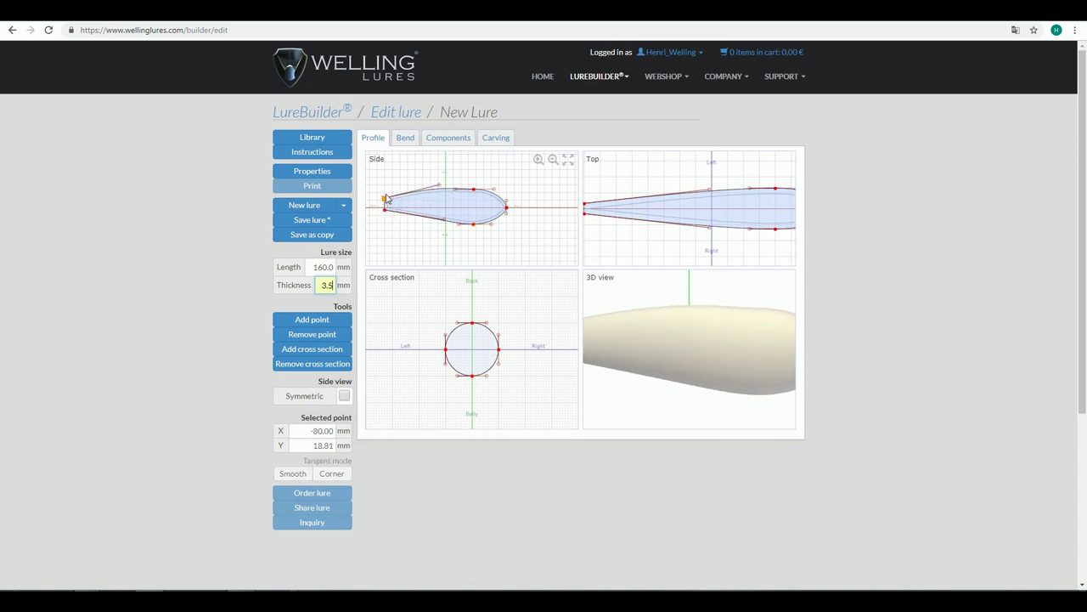
drag(372, 207, 381, 210)
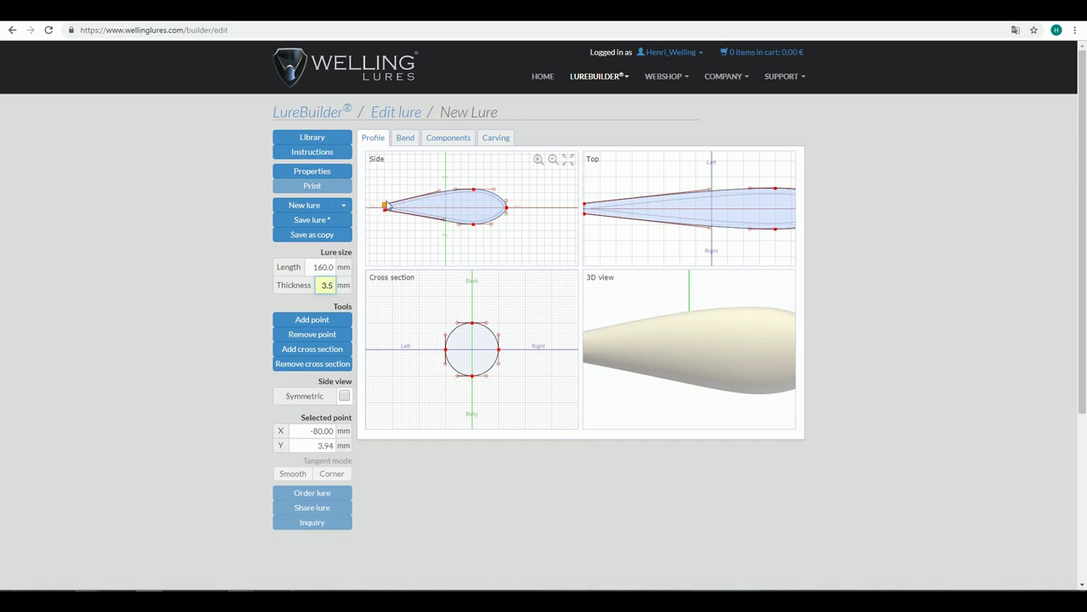
Move the upper nose point of the side profile slightly above the centreline, fine-tuning it in the enlarged side view.
click(507, 207)
mouse_move(508, 206)
mouse_down()
mouse_move(528, 197)
mouse_move(609, 207)
mouse_move(486, 202)
mouse_move(508, 206)
mouse_up()
click(569, 159)
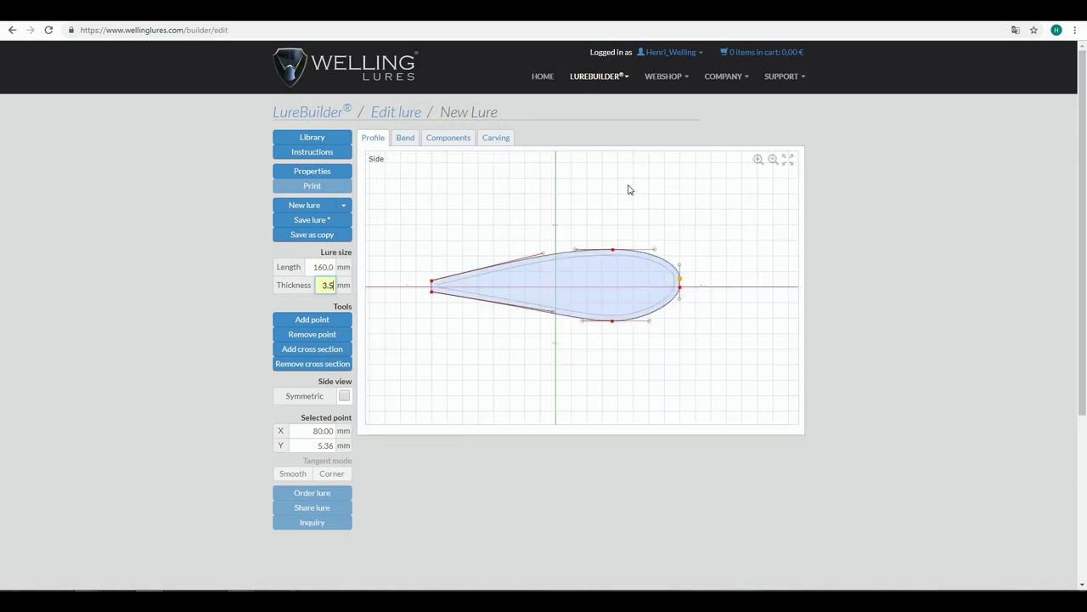
scroll(627, 295, up, 2)
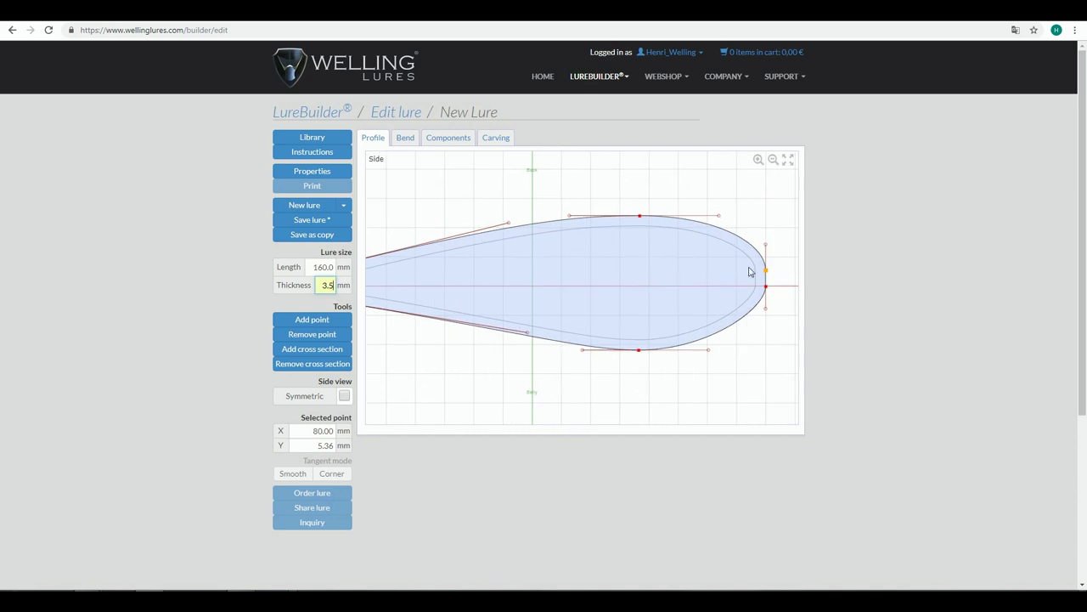
mouse_move(768, 272)
mouse_down()
mouse_move(769, 252)
mouse_move(761, 270)
mouse_up()
Move the side profile's back point to about X 33.7, Y 27.5 mm and its head-side tangent handle to about X 56.8, Y 26.5 mm.
mouse_move(640, 216)
mouse_down()
mouse_move(643, 197)
mouse_move(633, 227)
mouse_move(635, 207)
mouse_up()
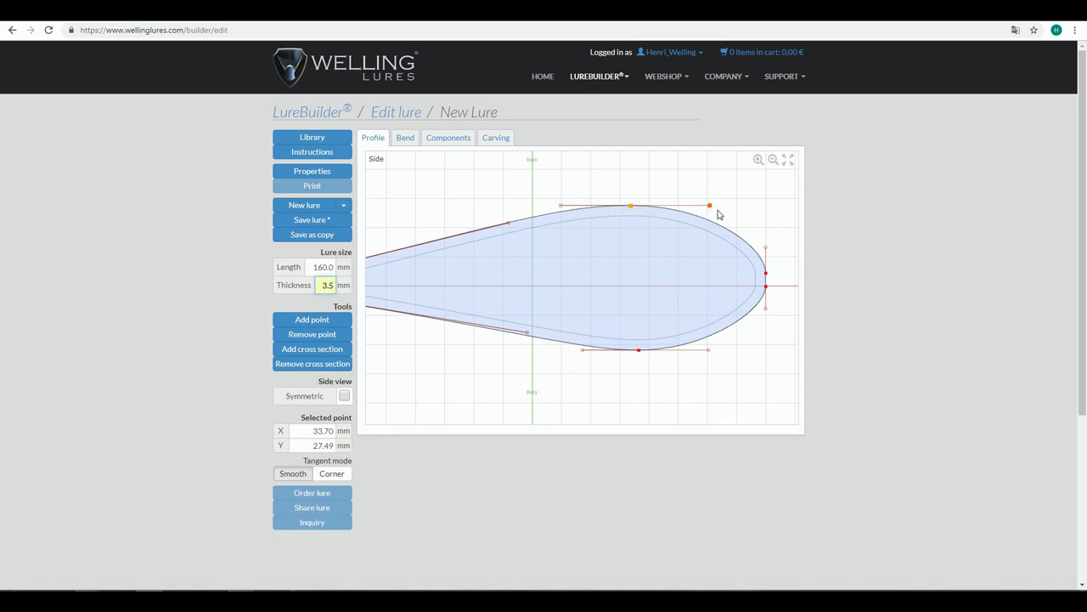
mouse_move(710, 207)
mouse_down()
mouse_move(711, 197)
mouse_move(717, 220)
mouse_up()
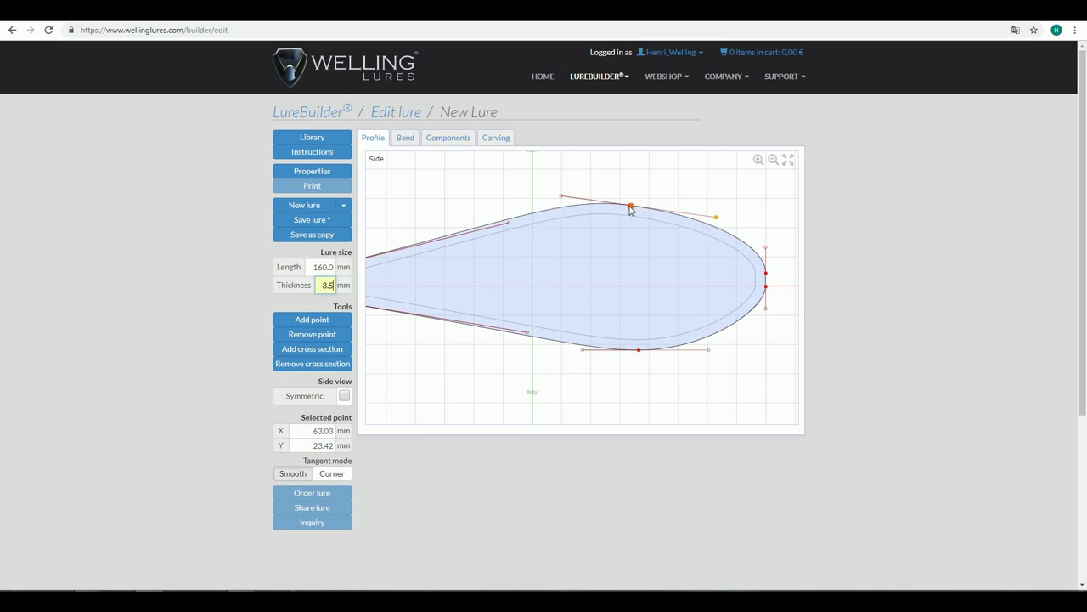
drag(719, 221, 776, 221)
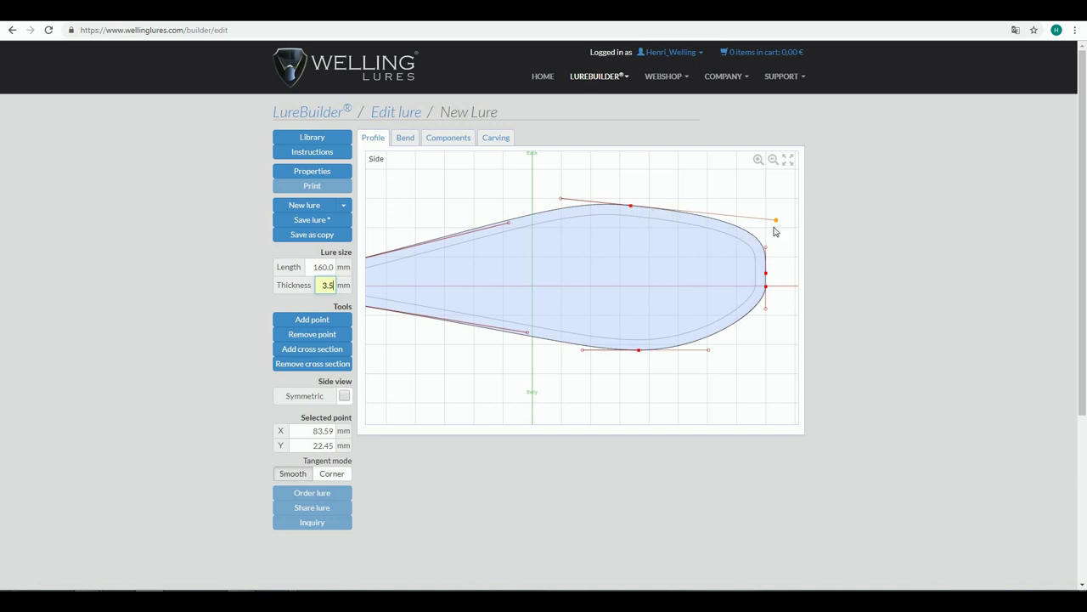
drag(776, 221, 700, 213)
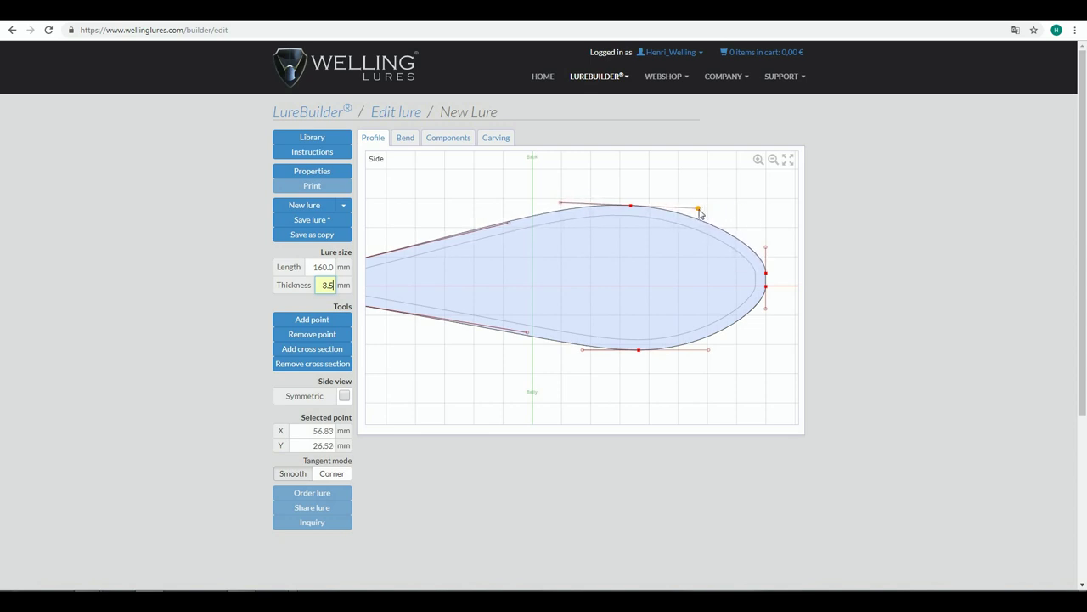
Set the side profile's back point to Corner tangent mode and try different head-side handle positions, ending at about X 52.8, Y 26.7 mm.
click(632, 207)
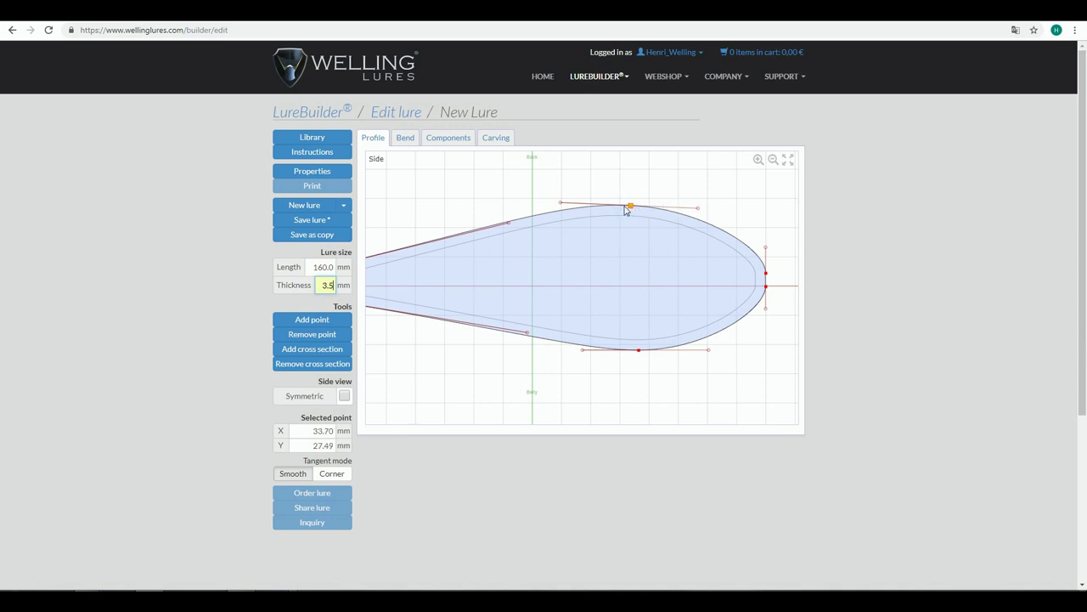
click(333, 478)
drag(701, 213, 695, 245)
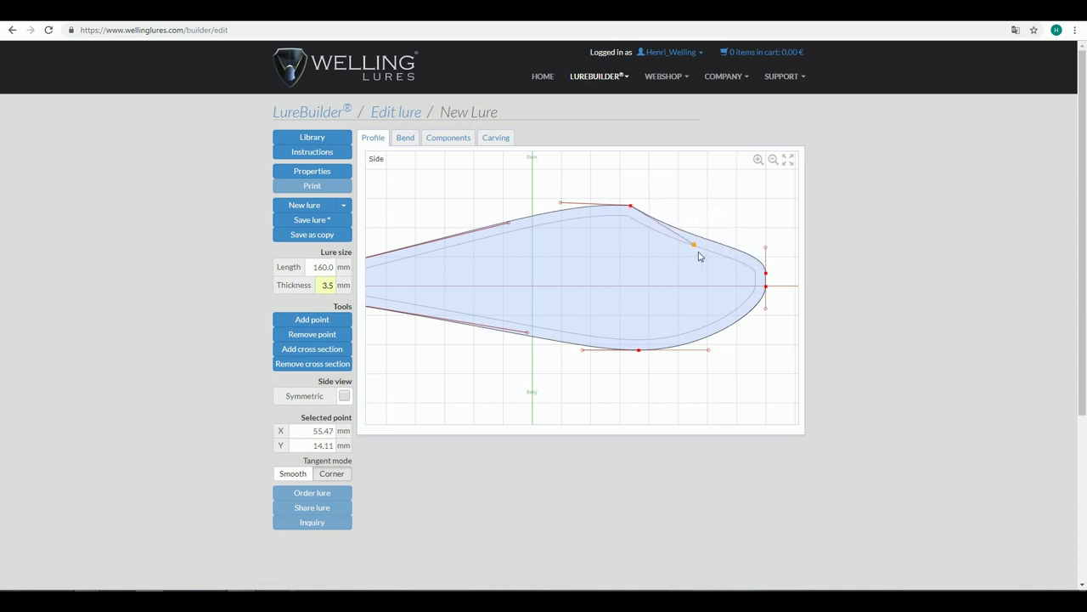
drag(696, 250, 529, 268)
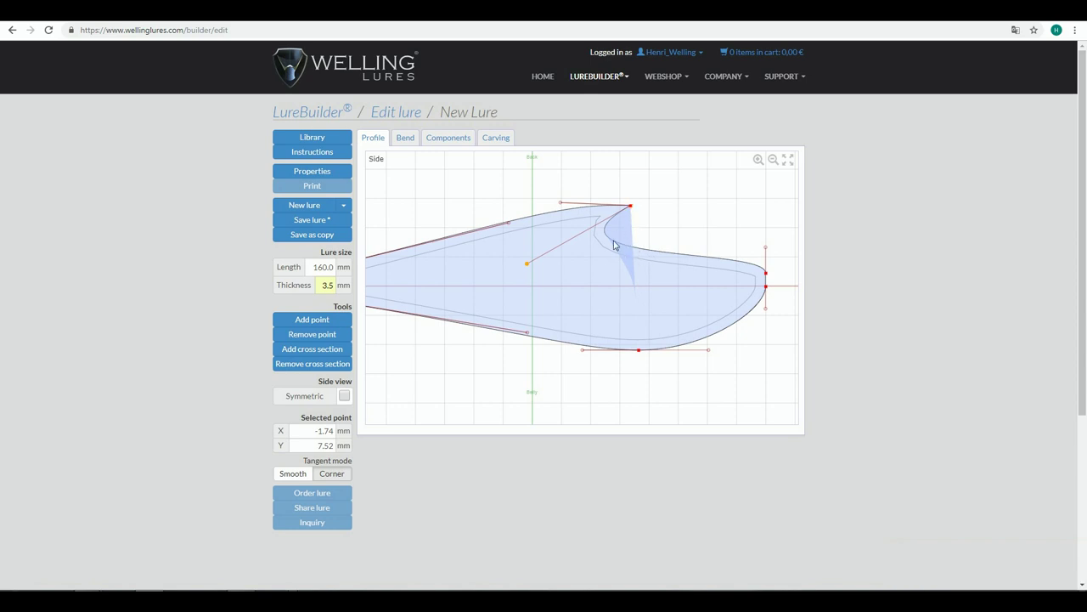
mouse_move(528, 266)
mouse_down()
mouse_move(564, 257)
mouse_move(526, 275)
mouse_up()
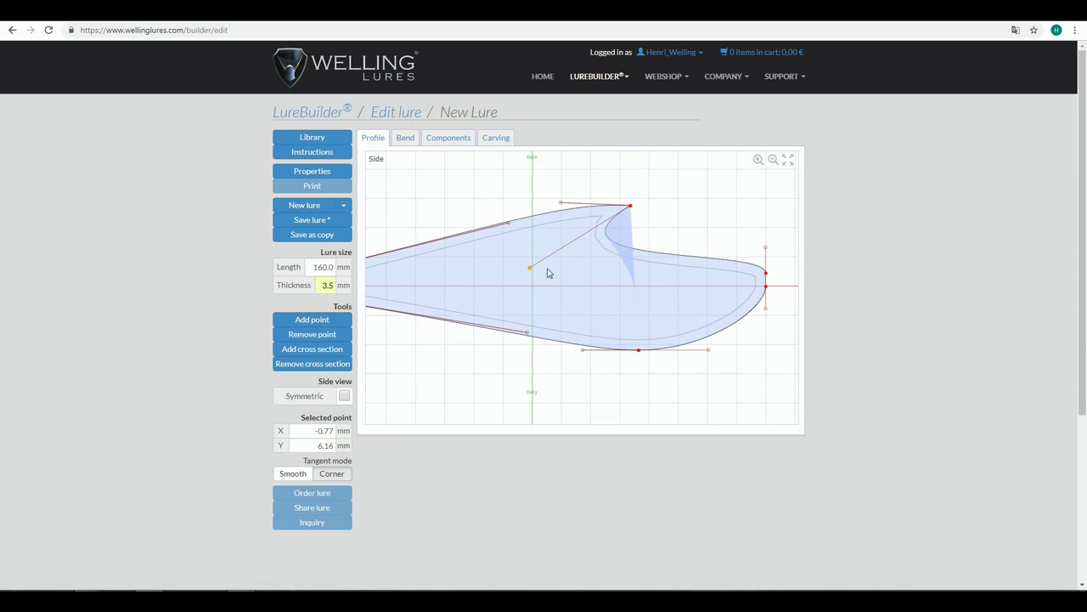
drag(530, 268, 687, 211)
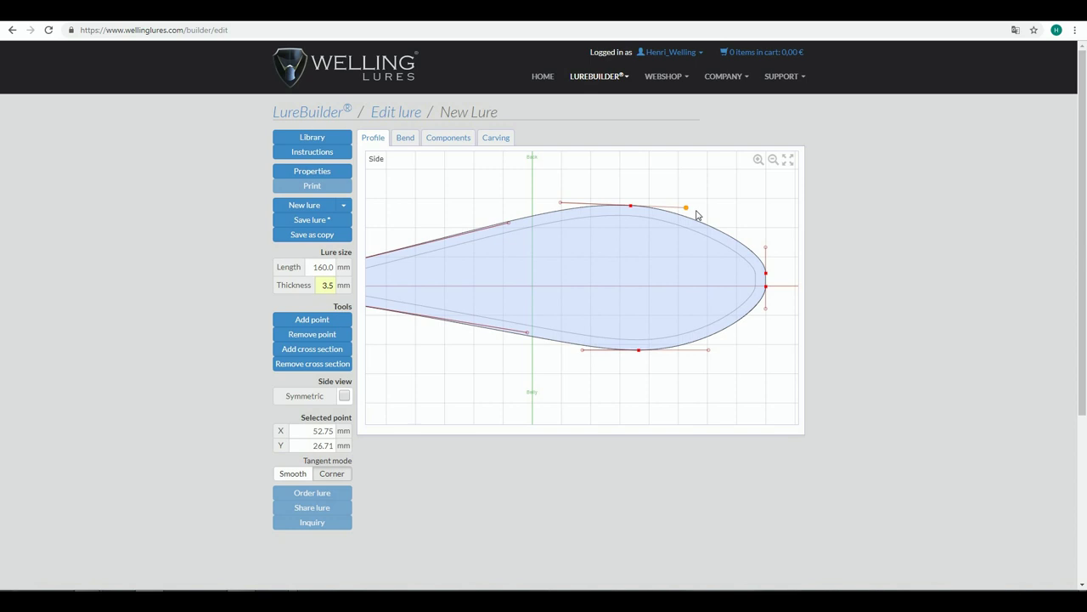
Add a point to the back curve of the side profile at about X -2.9, Y 25.6 mm.
click(312, 322)
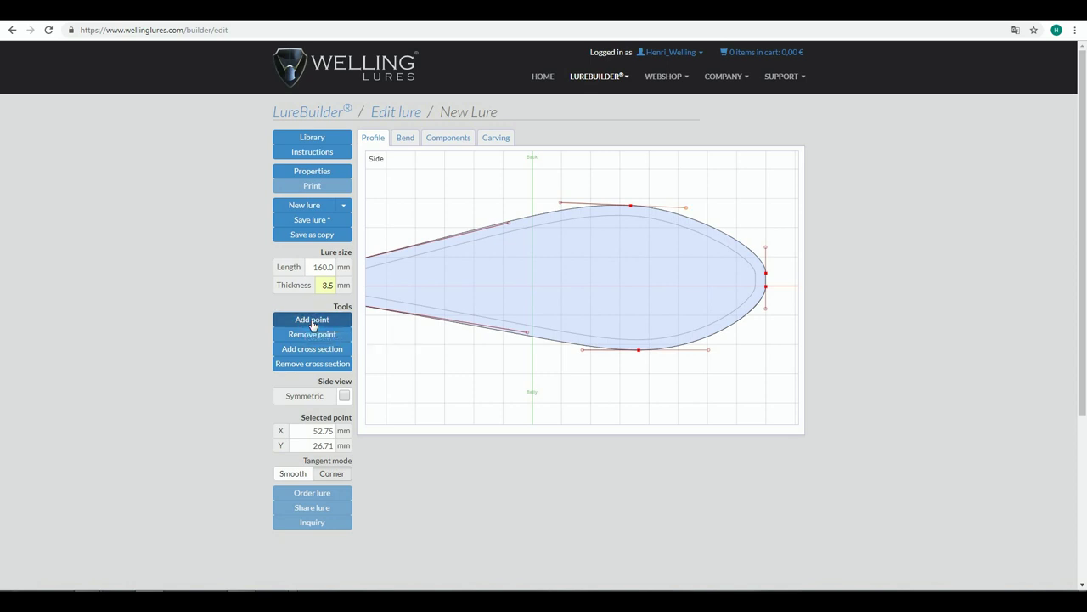
click(491, 226)
drag(505, 225, 526, 219)
click(526, 218)
mouse_move(527, 223)
mouse_down()
mouse_move(529, 237)
mouse_move(524, 215)
mouse_up()
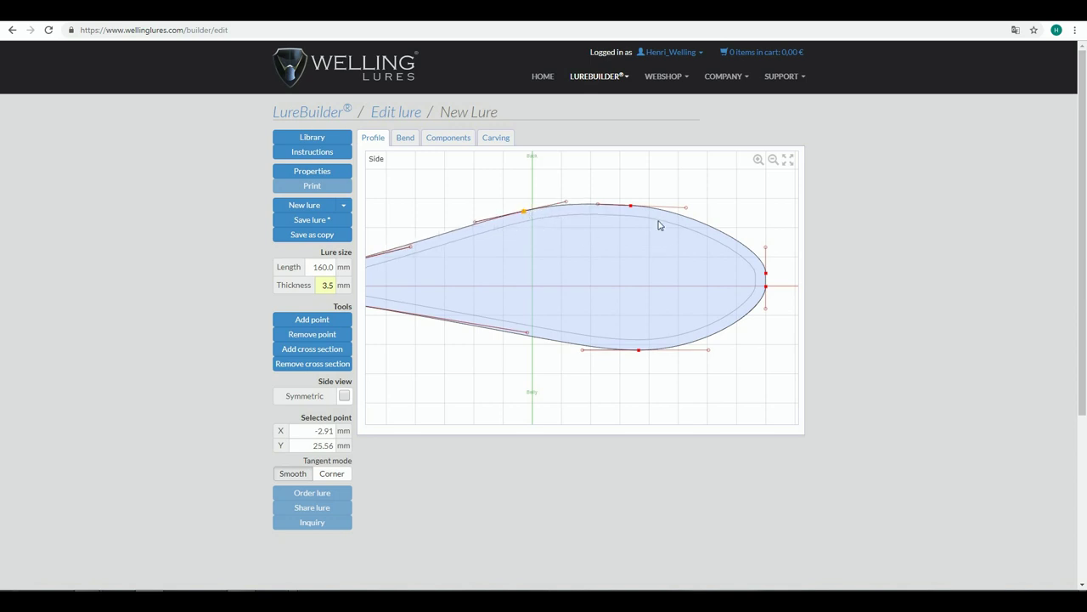
Remove the belly point and both back points from the side profile, leaving only its nose and tail end points.
click(639, 349)
click(311, 336)
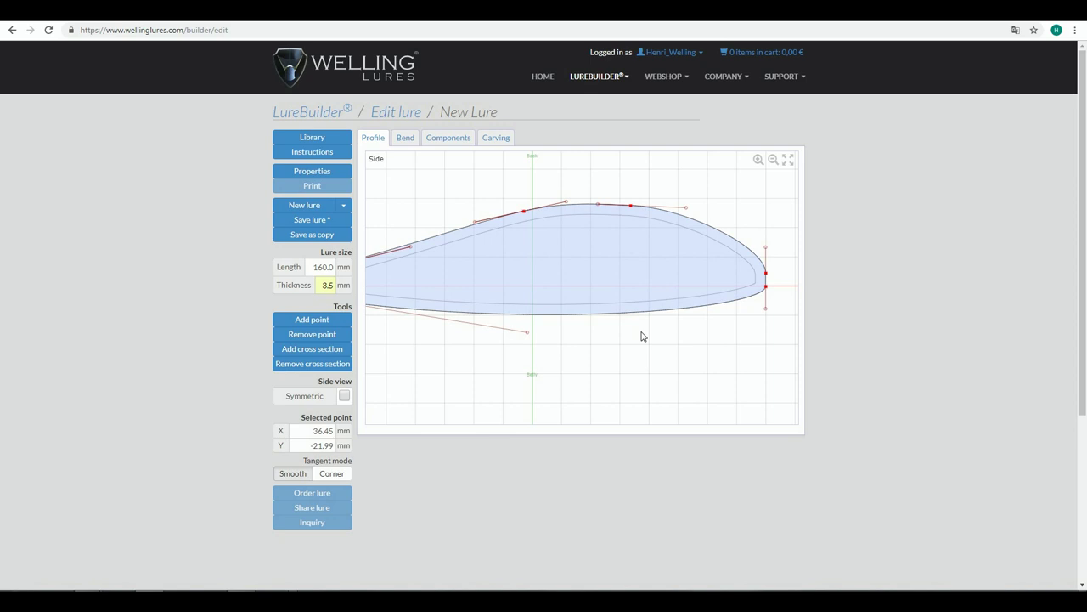
scroll(642, 337, down, 2)
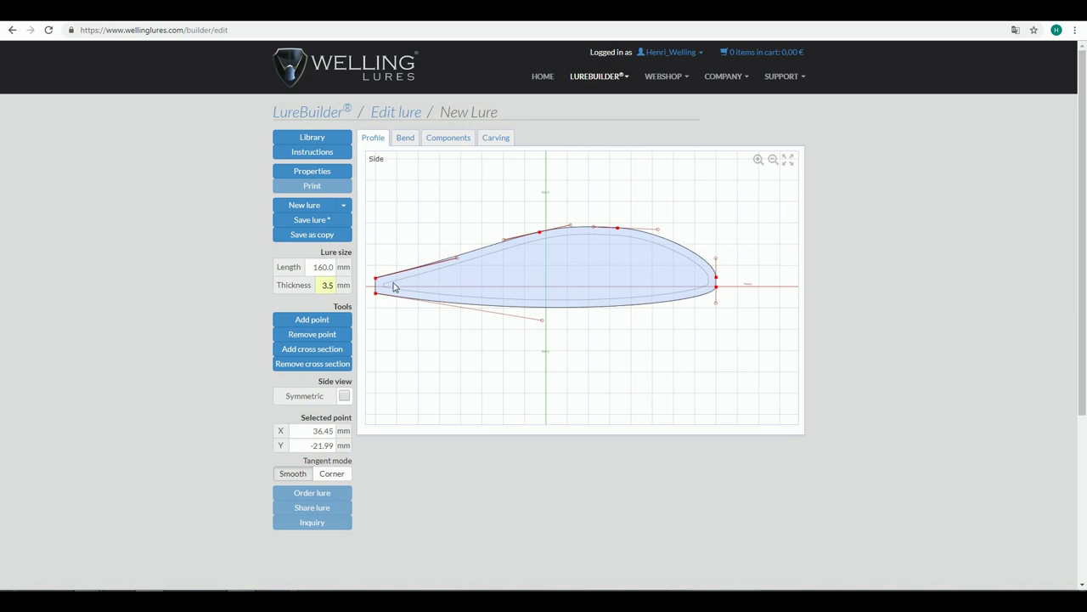
click(539, 232)
click(343, 334)
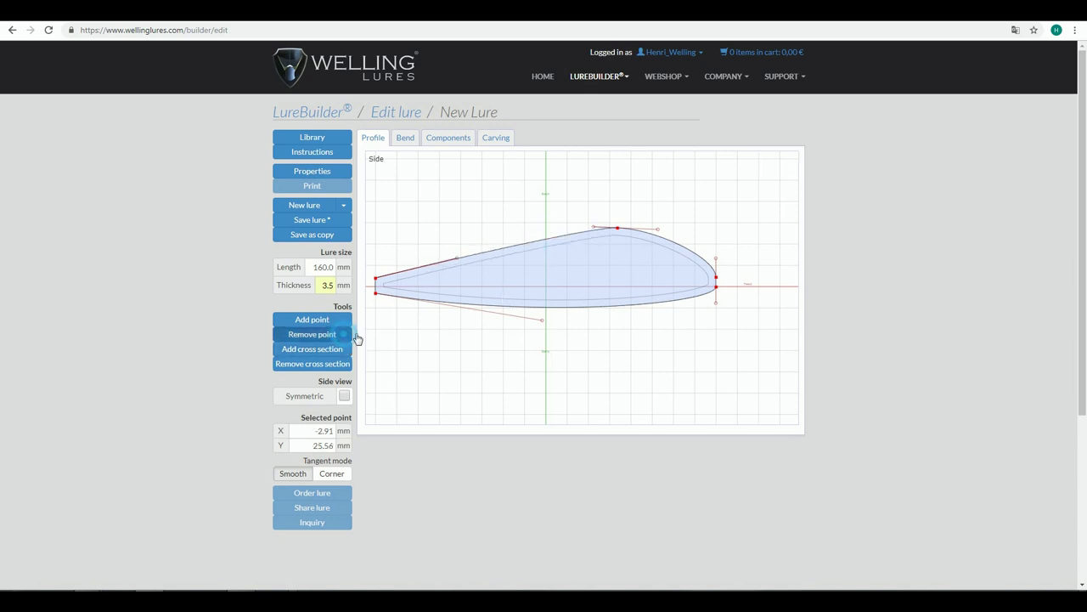
click(618, 228)
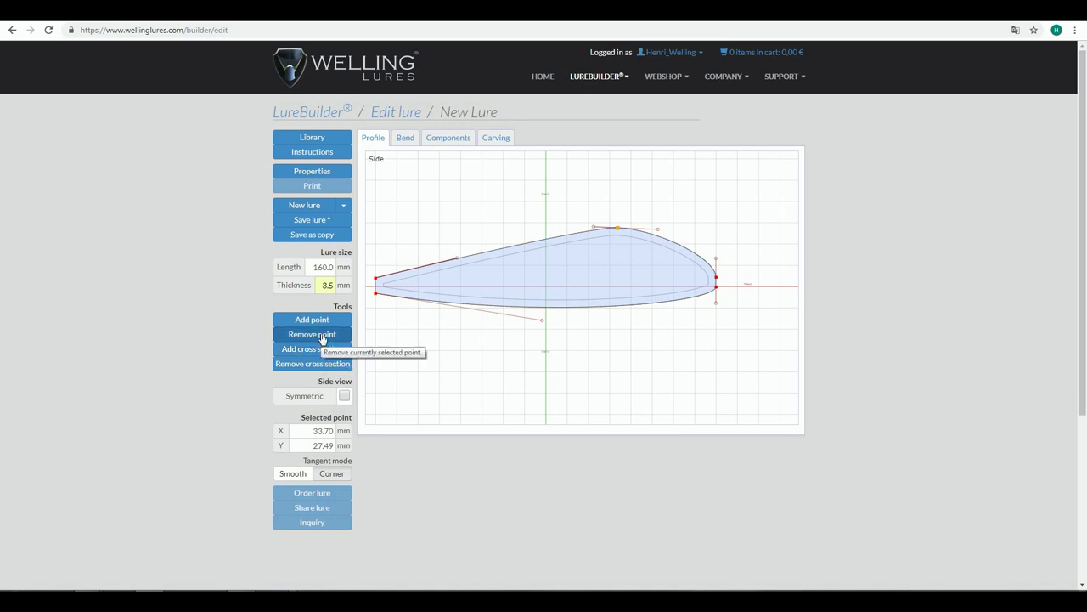
click(325, 339)
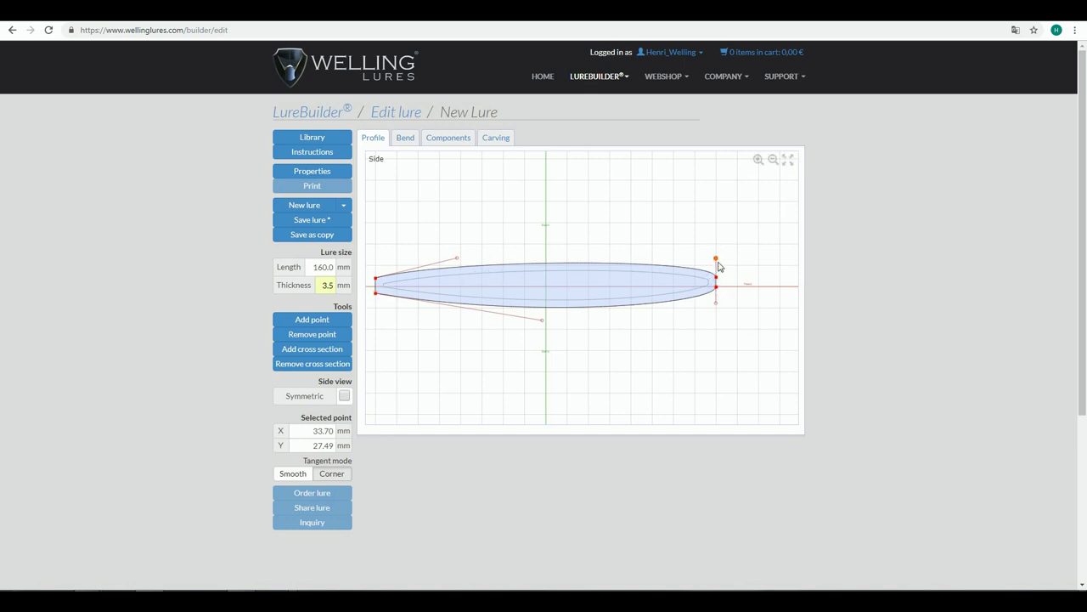
Bulge the side profile with both nose handles, the lower one at about X 55, Y -19 mm, and lengthen the lower tail handle.
drag(718, 261, 651, 194)
click(542, 319)
drag(559, 320, 587, 315)
drag(718, 304, 666, 330)
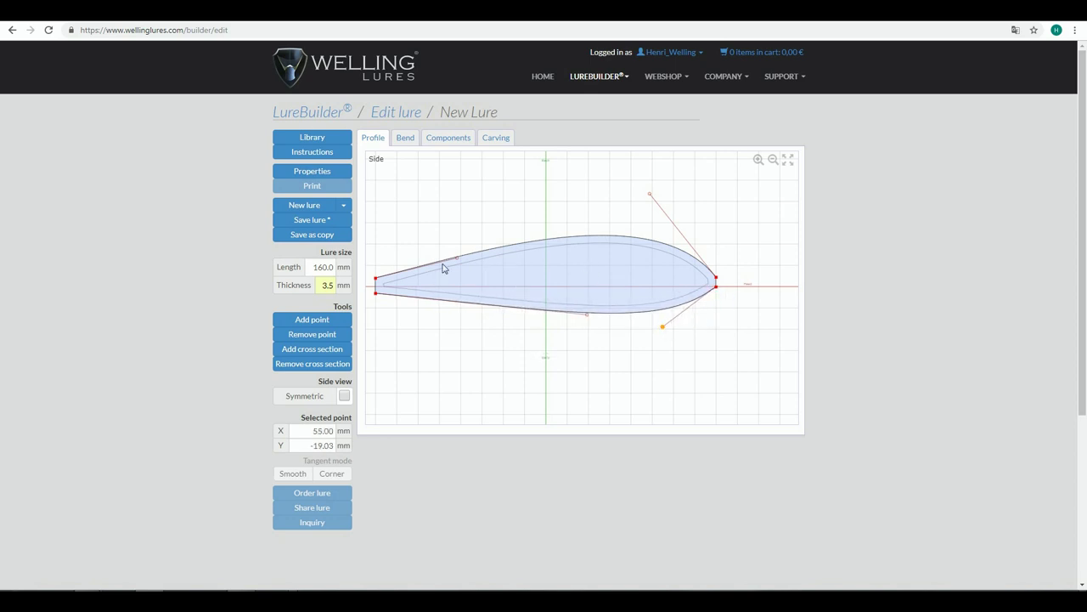
Move the side profile's upper tail handle to about X -10, Y 18.4 mm and its upper nose point to about X 80, Y 3.9 mm.
drag(458, 257, 524, 246)
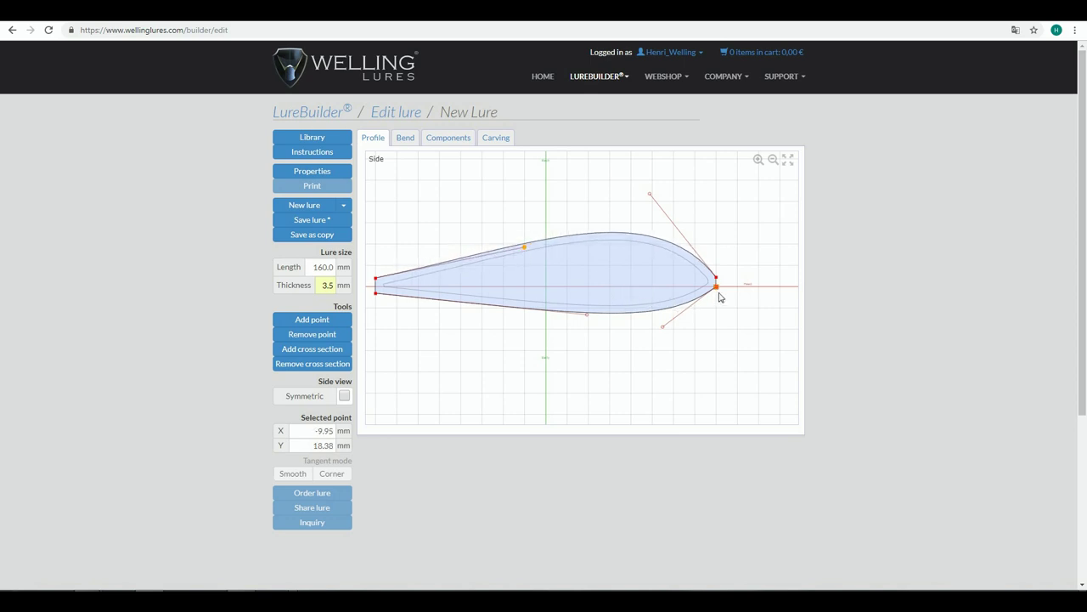
drag(721, 282, 719, 279)
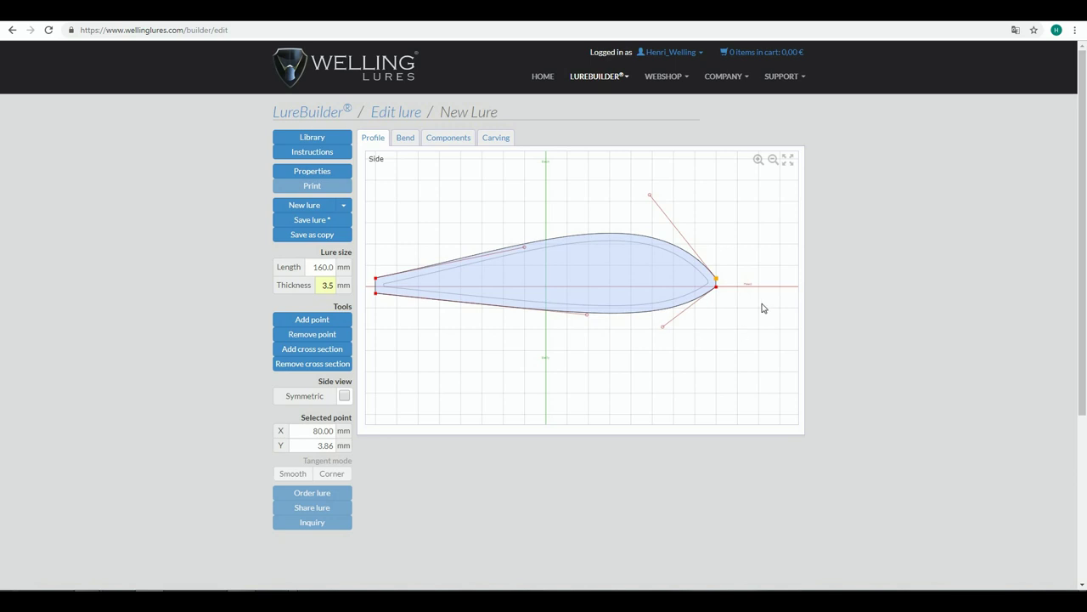
click(787, 159)
scroll(702, 247, down, 5)
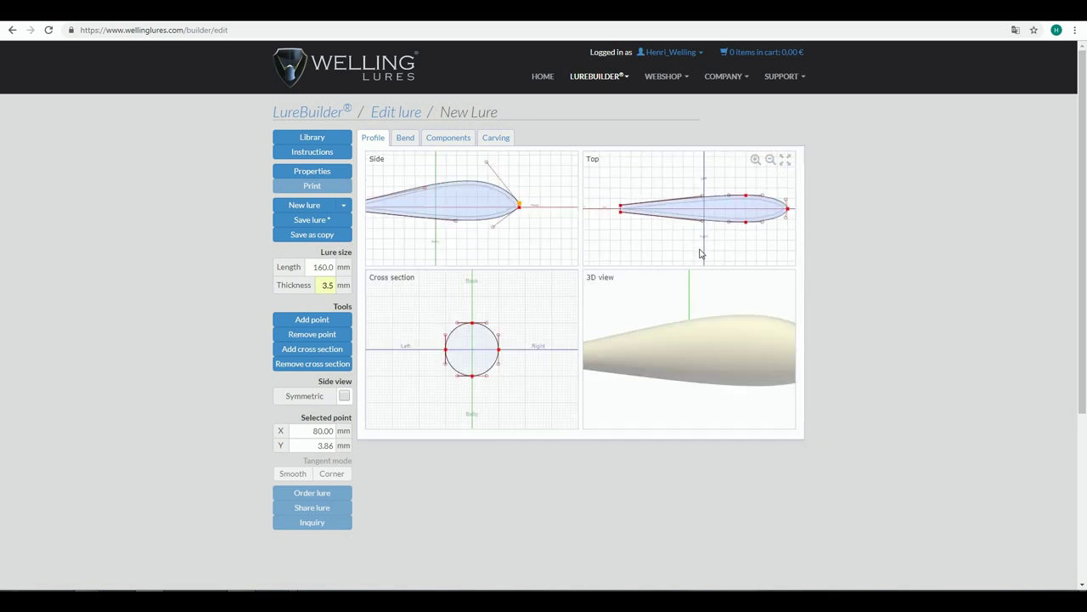
scroll(748, 340, down, 3)
drag(751, 367, 698, 377)
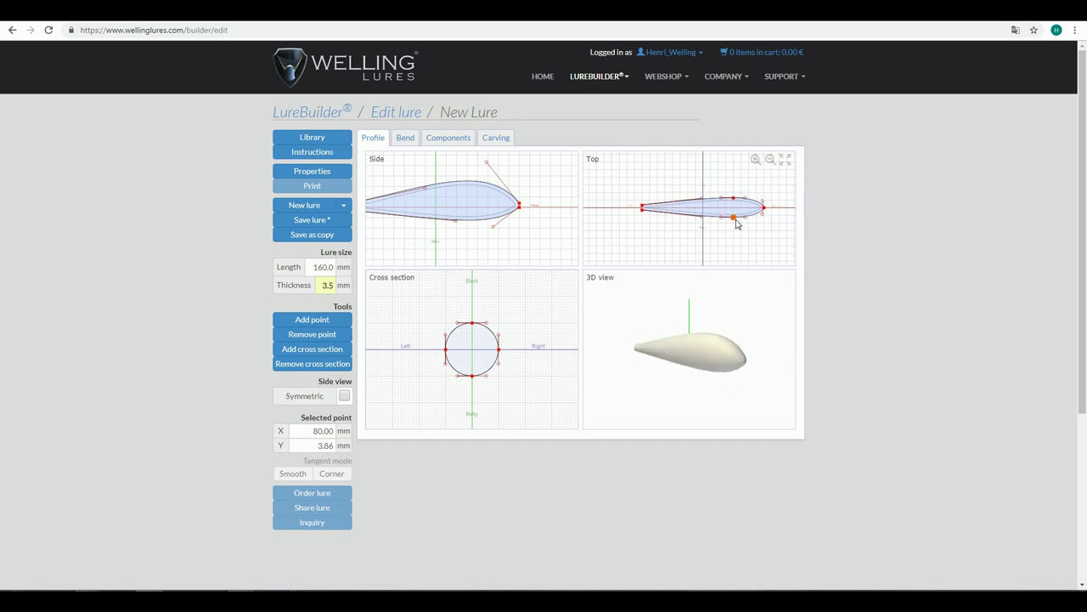
Remove the mirrored pair of points at the widest part of the top profile in the enlarged top view.
click(787, 158)
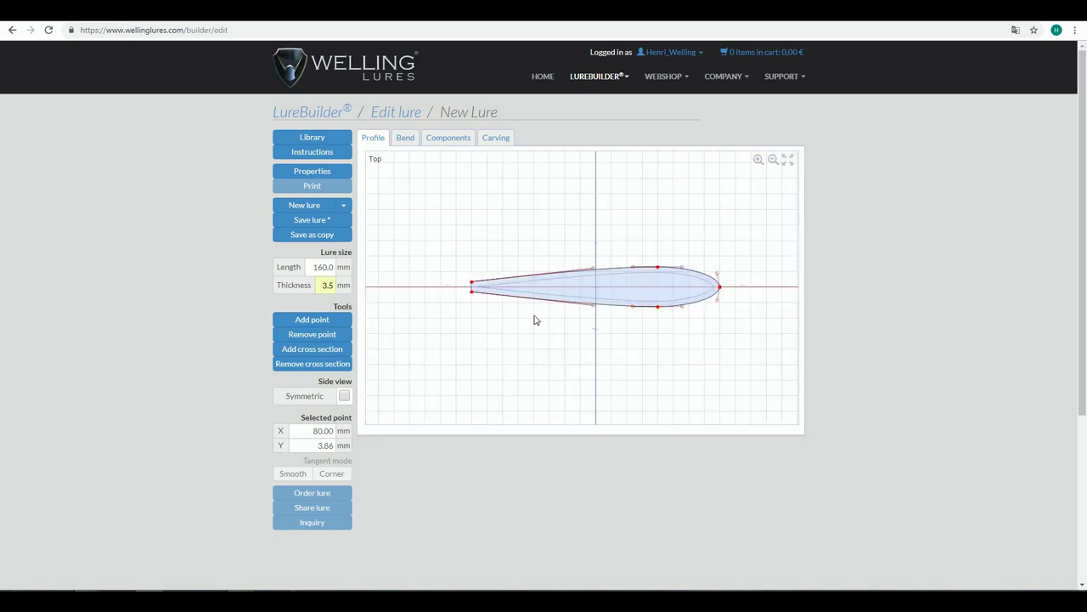
click(658, 306)
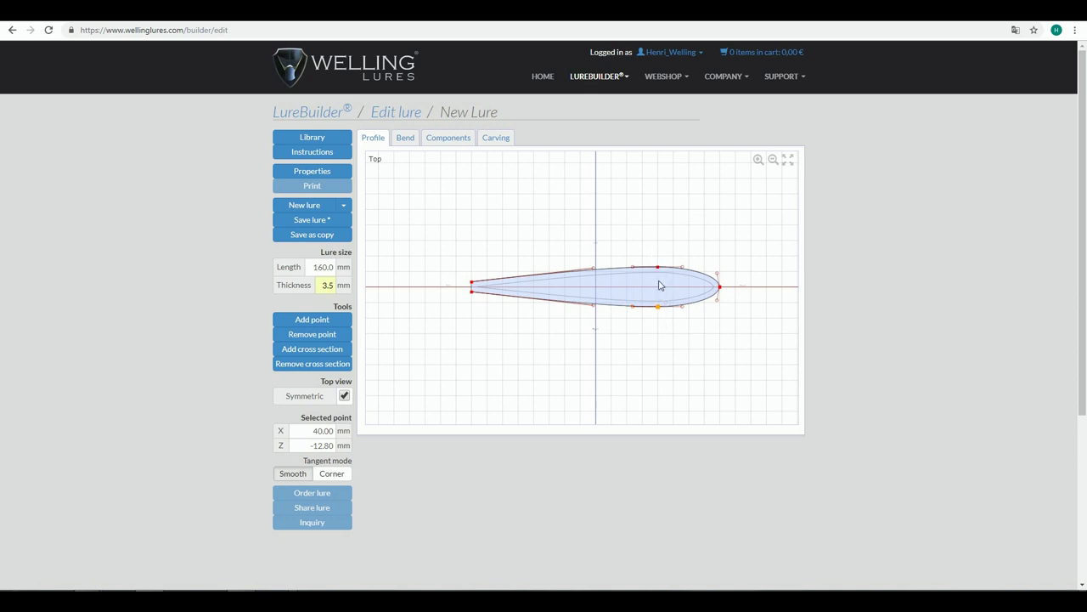
mouse_move(657, 308)
mouse_down()
mouse_move(661, 336)
mouse_move(668, 308)
mouse_move(658, 323)
mouse_move(653, 310)
mouse_up()
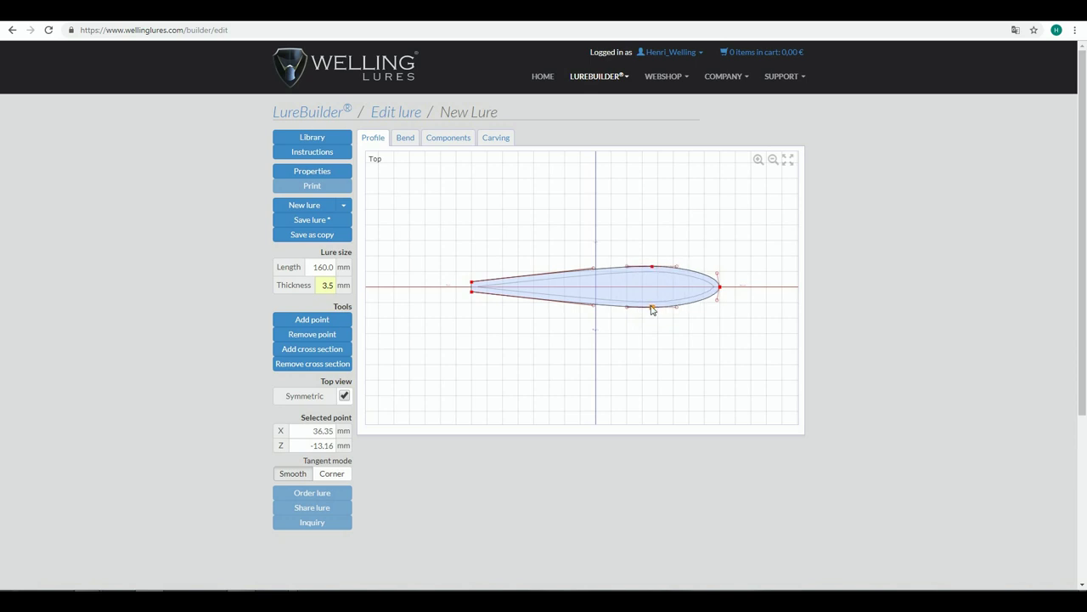
click(322, 337)
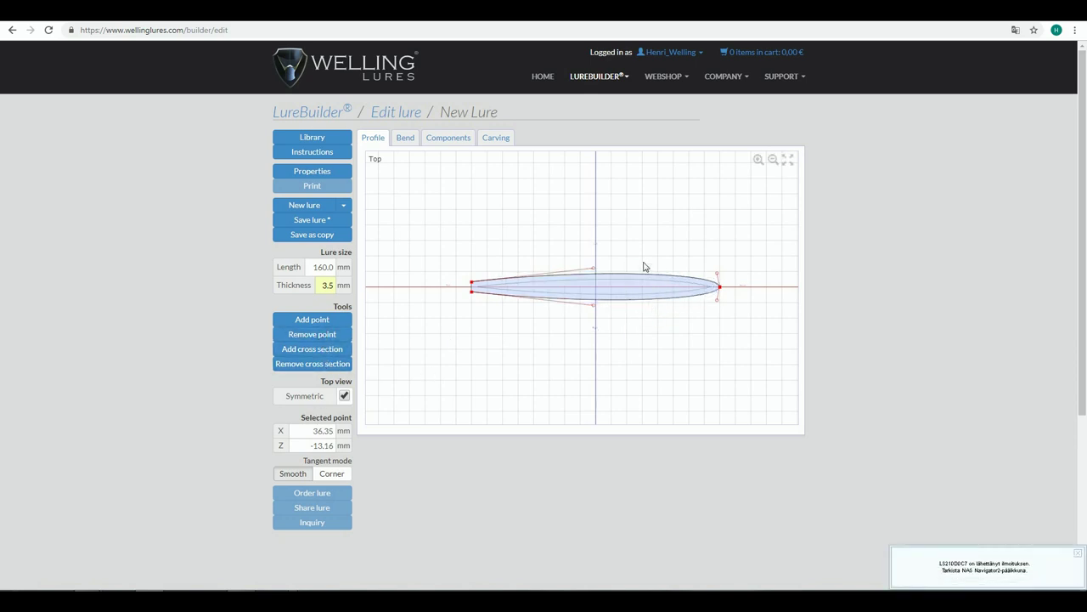
Widen the top profile by moving the nose handles to about X 74, Z ±17.8 mm and slightly adjusting the tail handles.
drag(717, 299, 716, 319)
click(596, 306)
mouse_move(598, 309)
mouse_down()
mouse_move(608, 315)
mouse_move(598, 305)
mouse_up()
drag(712, 260, 711, 260)
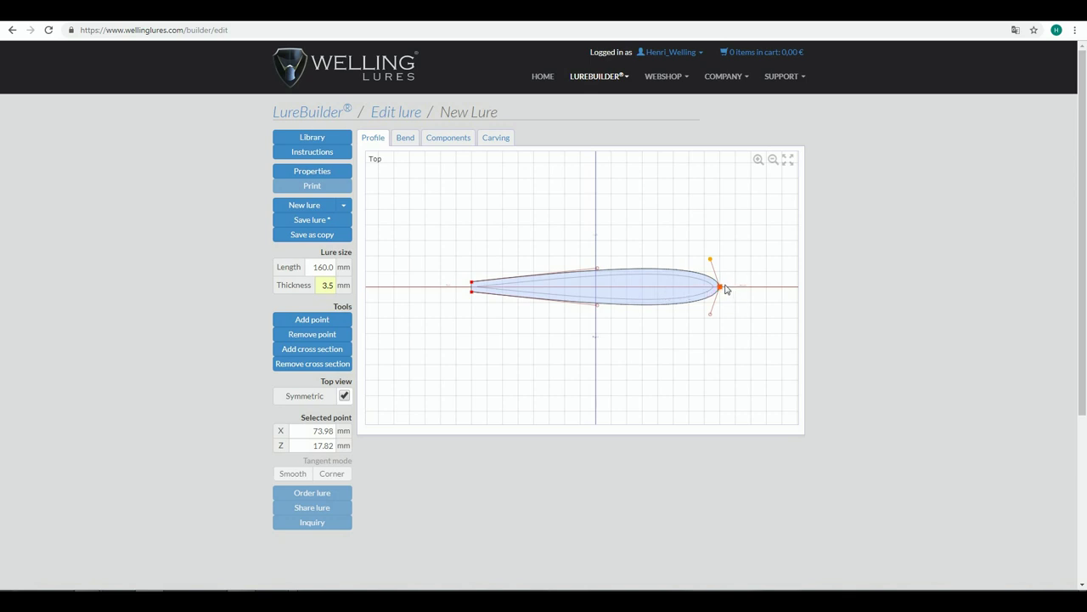
Try spreading the top profile's nose points, settle them just off the centreline, and move their handles to about X 77.9, Z ±12 mm.
scroll(728, 292, up, 3)
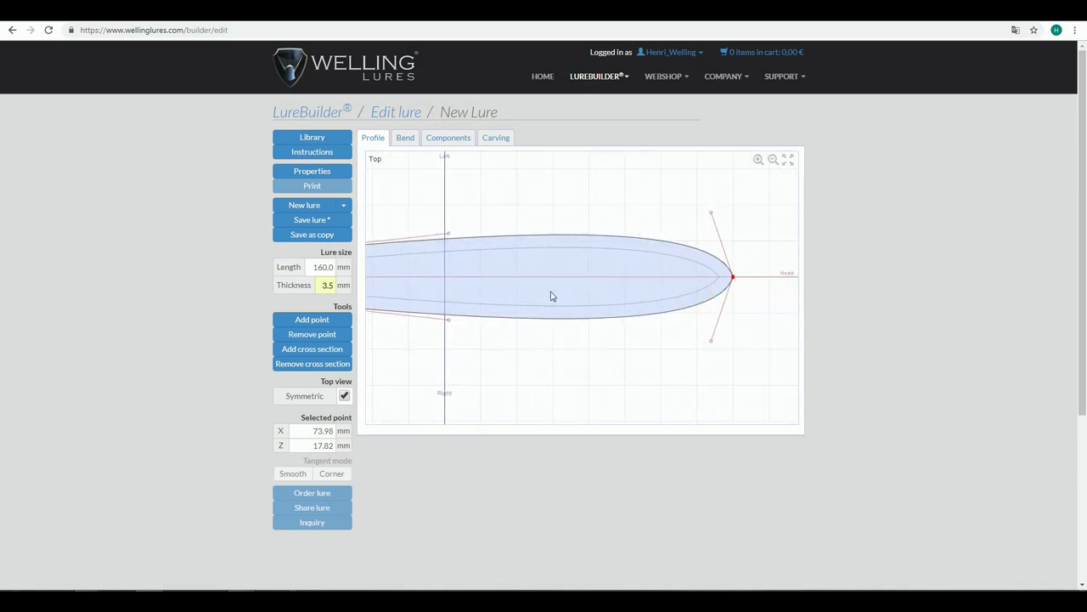
scroll(727, 295, up, 2)
scroll(711, 292, down, 2)
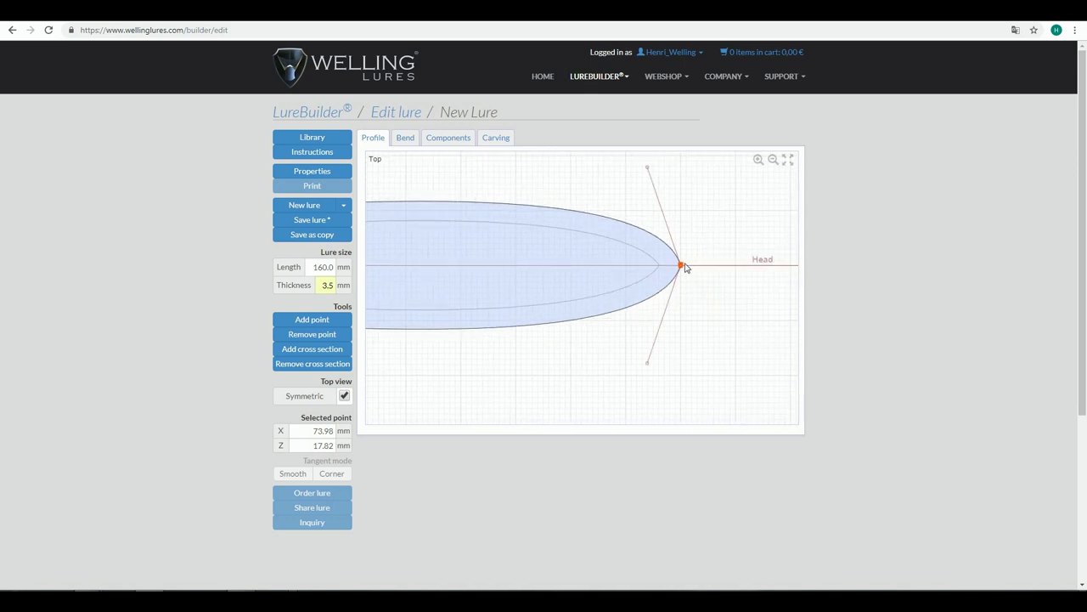
drag(683, 266, 687, 320)
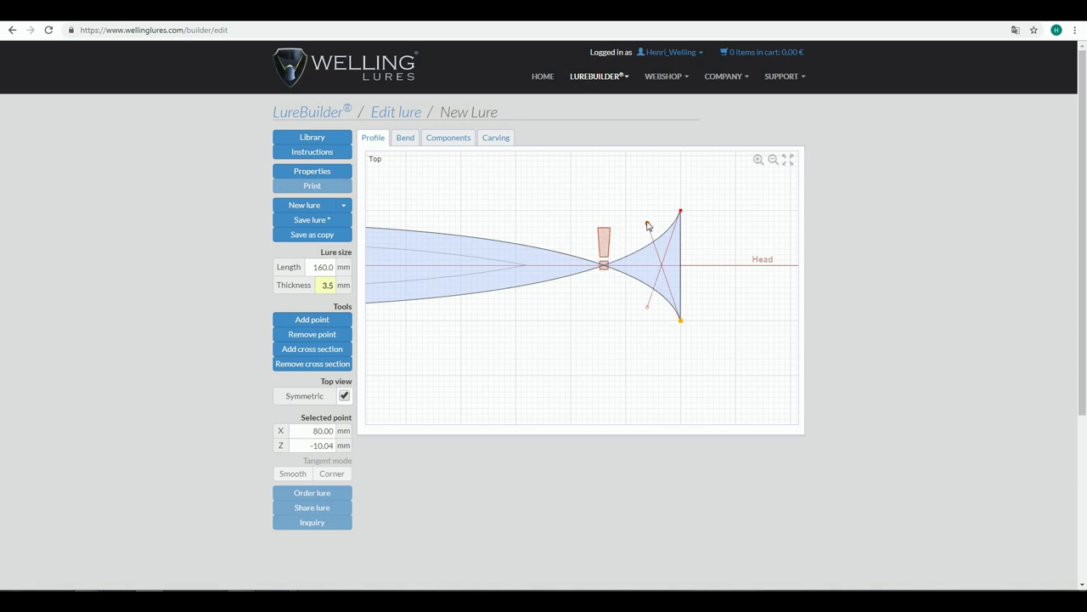
drag(649, 225, 688, 275)
drag(681, 361, 671, 330)
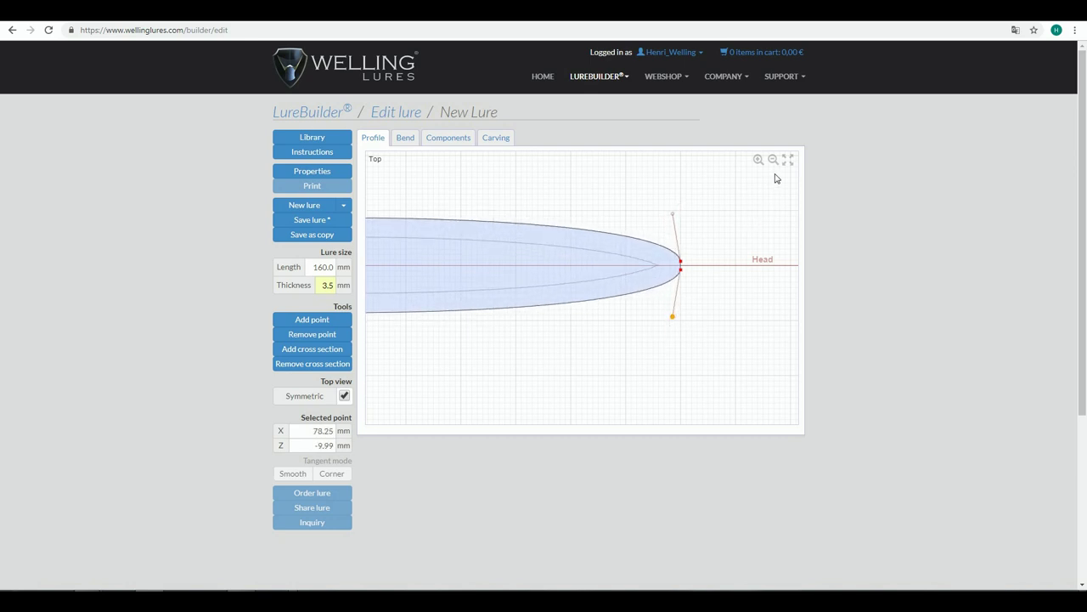
Move the top profile's nose handles to about X 70.9, Z ±17 mm and inspect the lure body in 3D.
scroll(619, 308, down, 5)
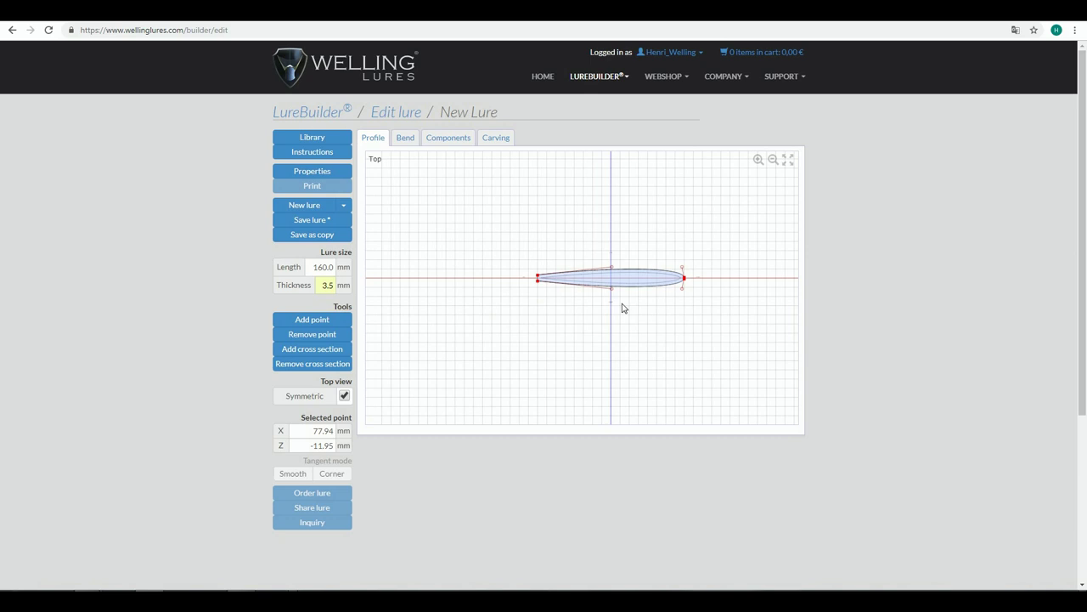
scroll(671, 289, up, 2)
drag(705, 260, 700, 262)
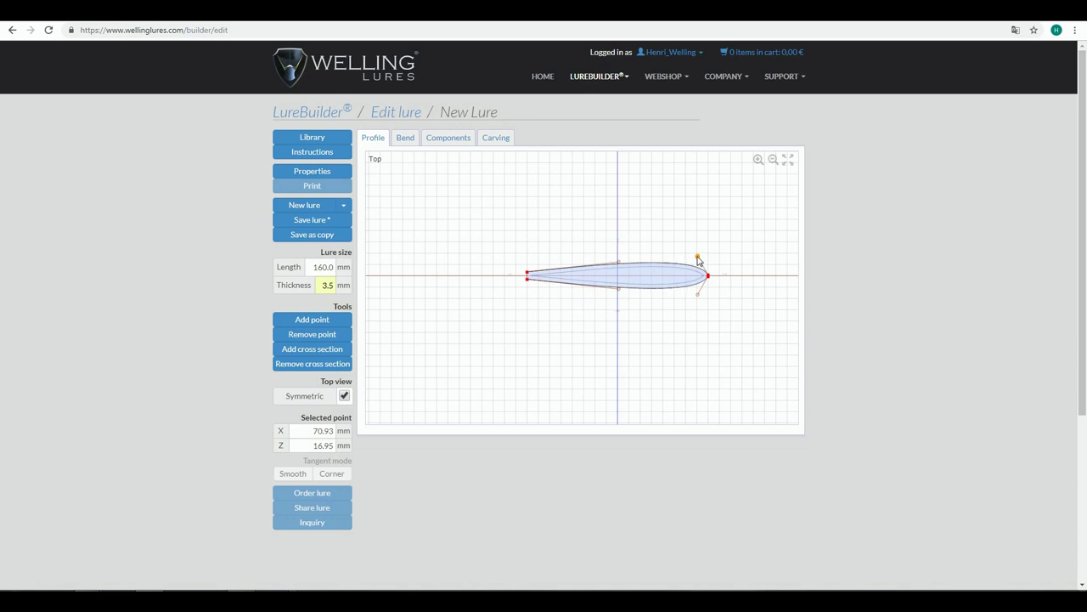
click(787, 159)
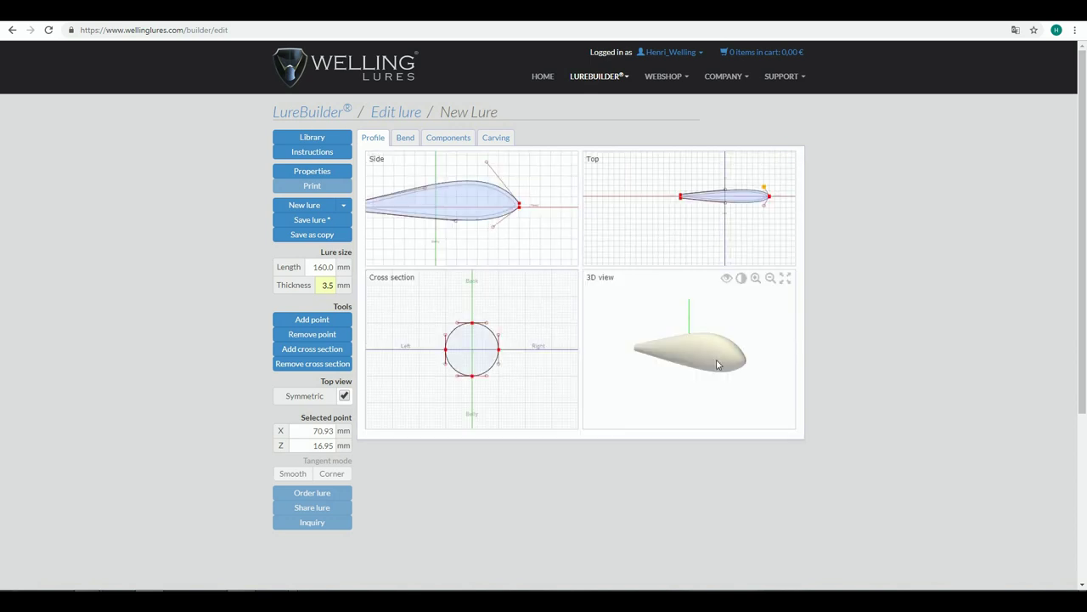
drag(782, 353, 695, 383)
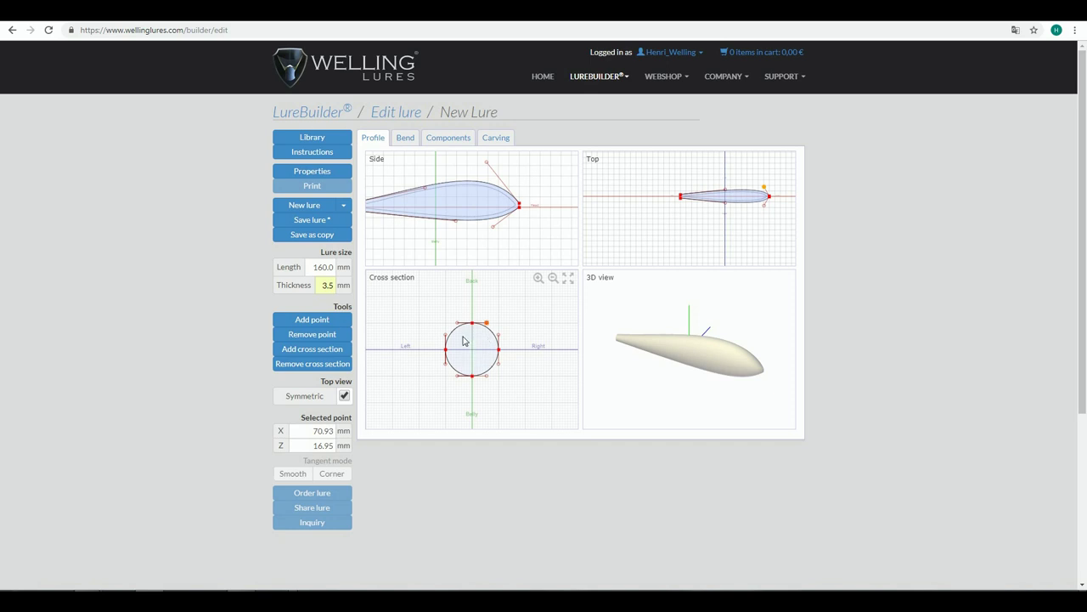
Move the lower handle of the cross section's Right-side point to about Z -6.4, Y -9.4 mm and inspect the shape in 3D.
click(499, 349)
drag(455, 204, 502, 218)
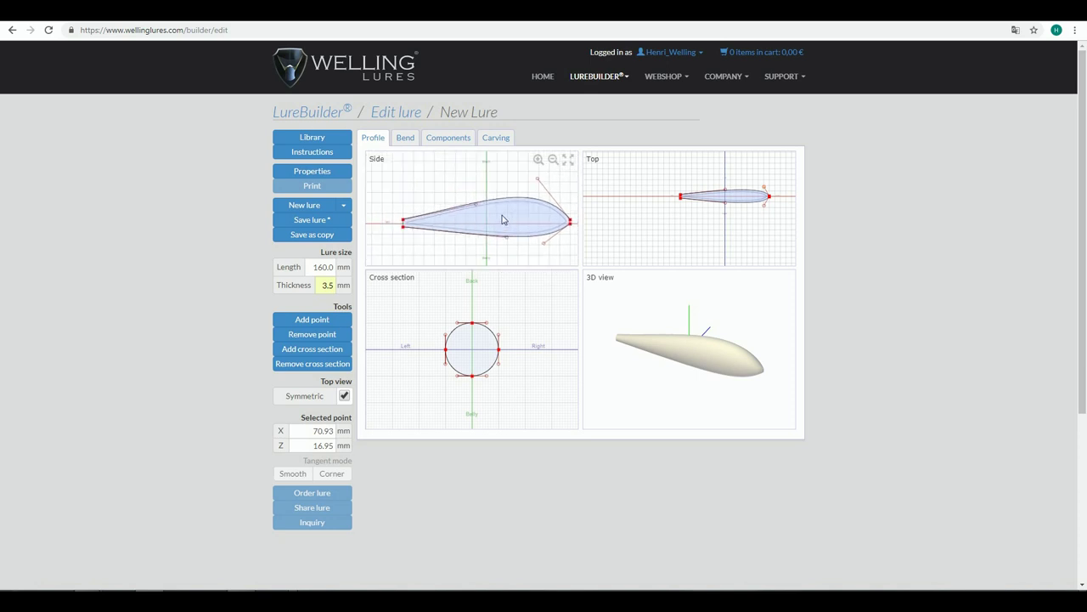
mouse_move(736, 211)
mouse_down()
mouse_move(667, 253)
mouse_move(704, 213)
mouse_move(733, 207)
mouse_up()
scroll(699, 221, up, 4)
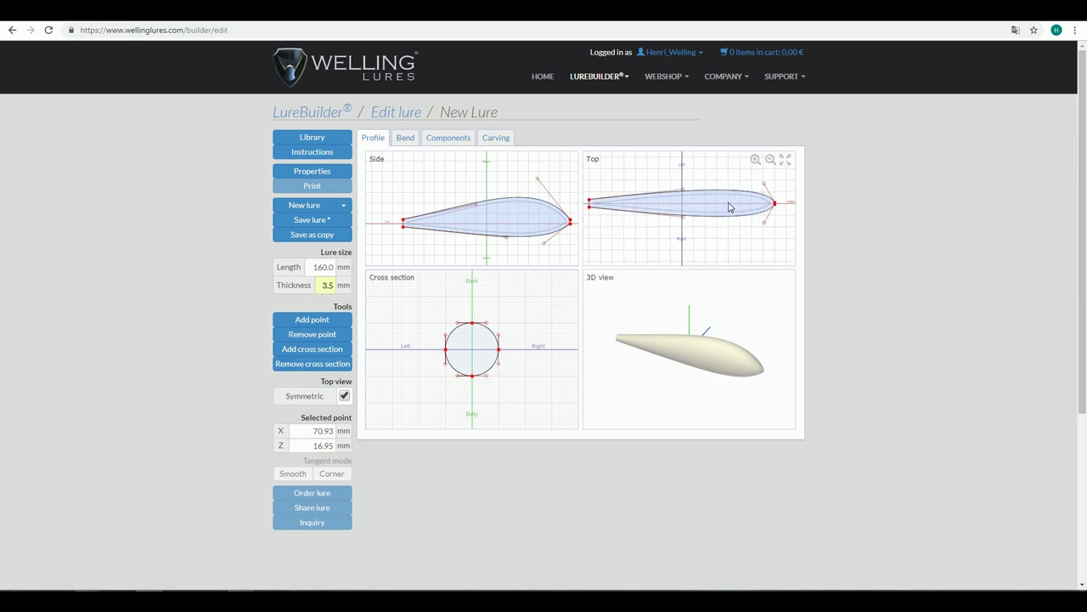
drag(753, 366, 690, 367)
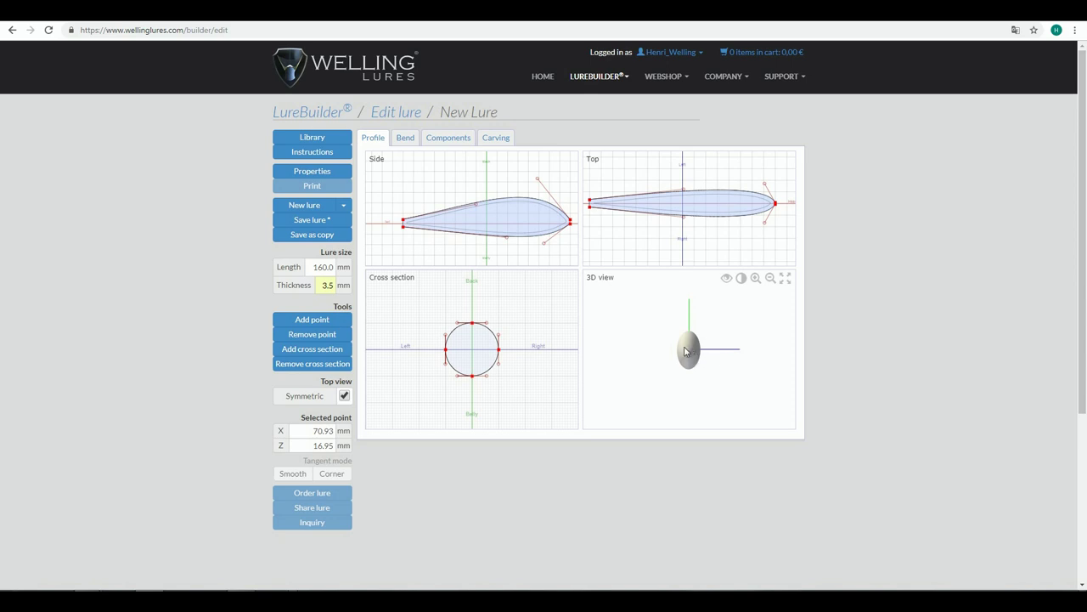
click(500, 366)
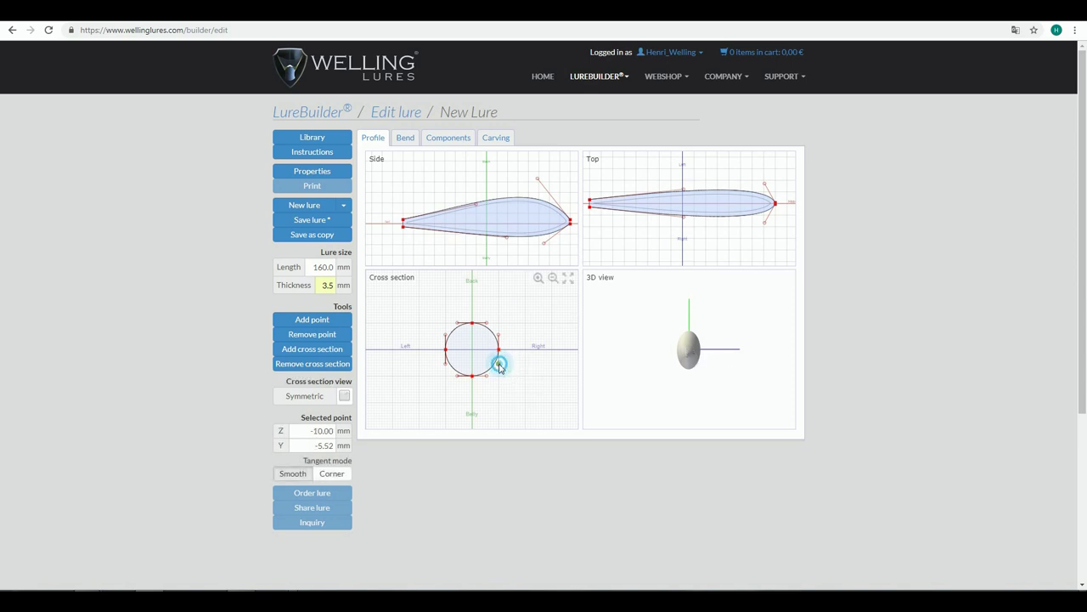
drag(499, 366, 491, 380)
drag(700, 377, 676, 393)
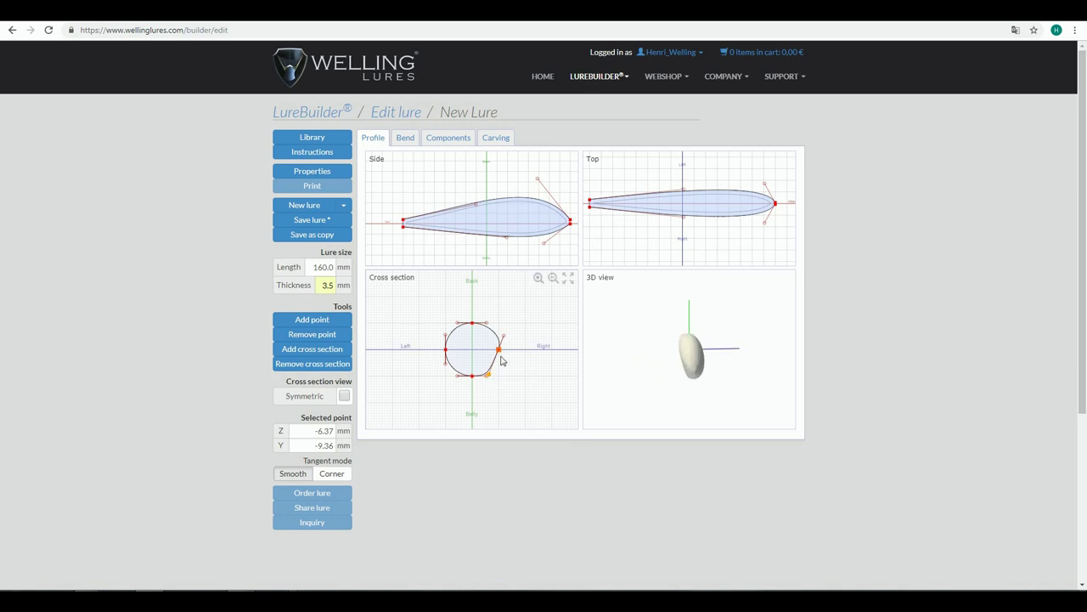
Restore the lower handle of the cross section's Right-side point to Z -10.00, Y -5.52 mm.
drag(491, 379, 502, 374)
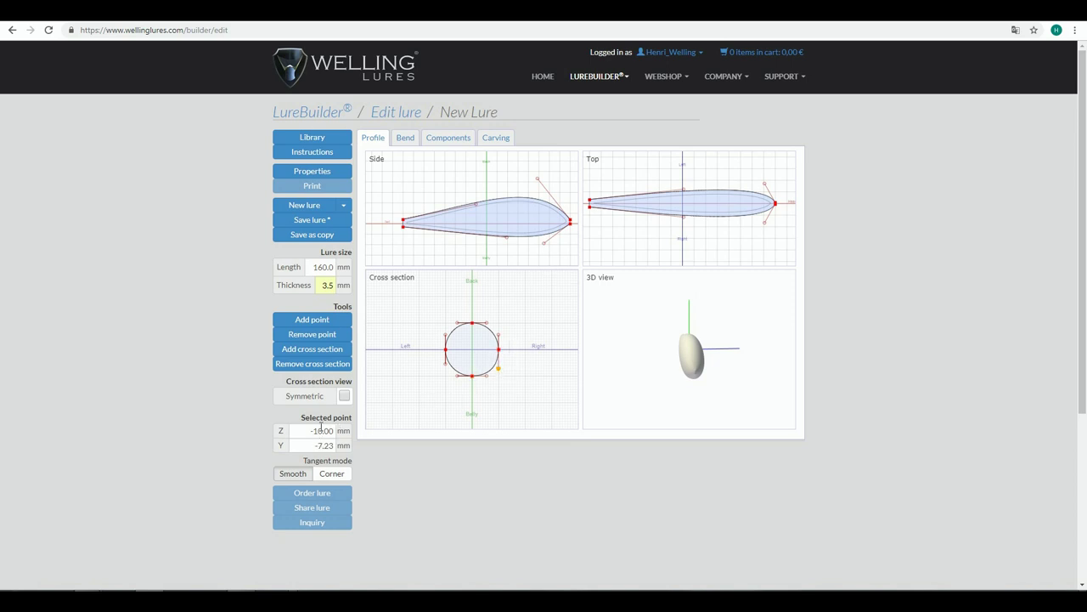
click(446, 365)
click(499, 368)
drag(321, 445, 369, 449)
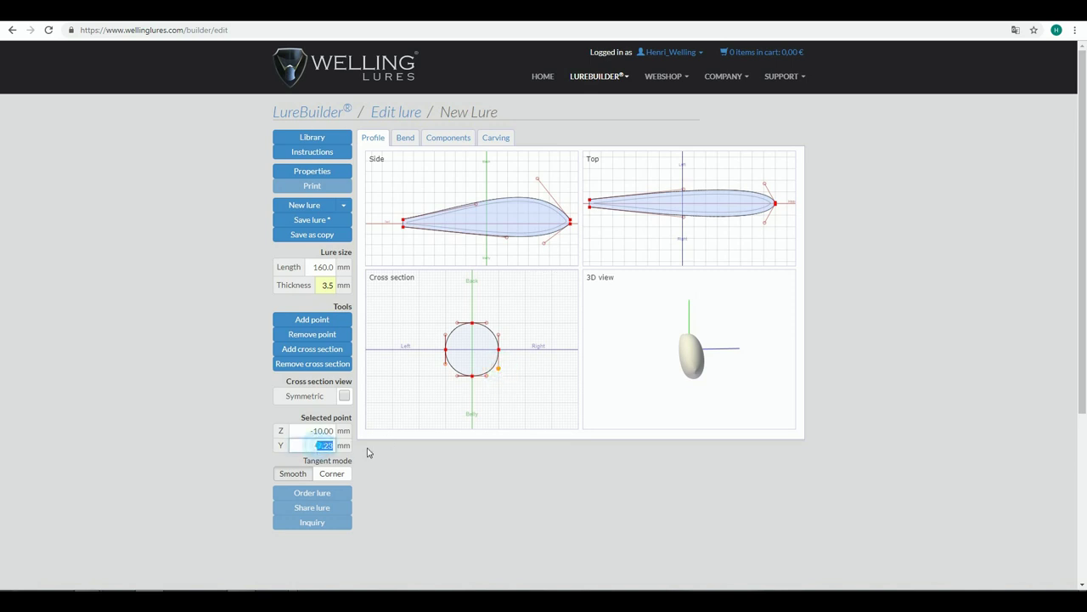
text(5)
key(Return)
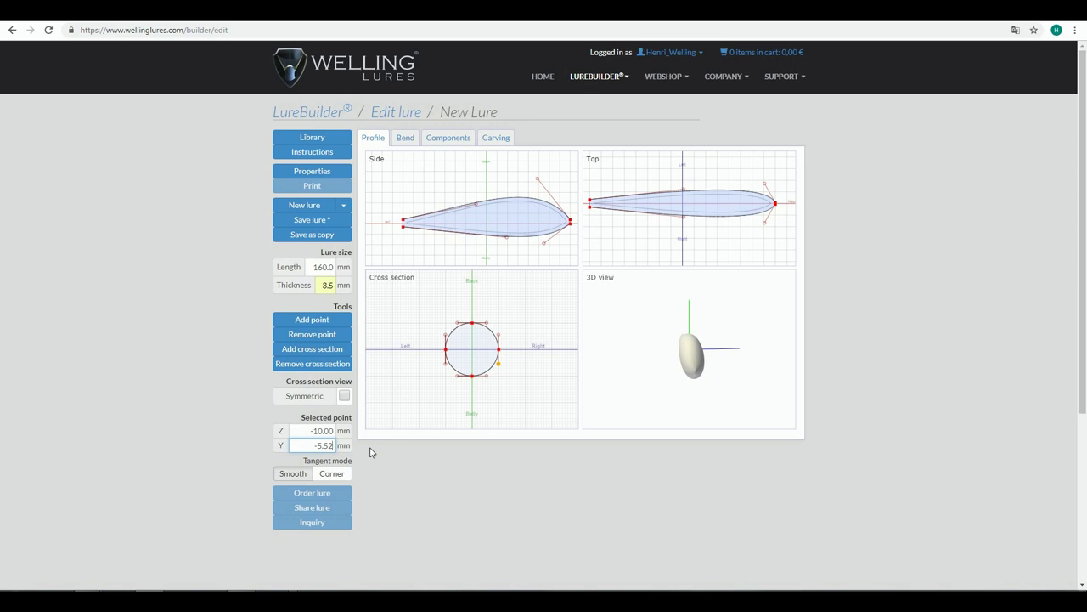
Check the coordinates of the cross section's side points and handles, and inspect the lure obliquely in 3D.
click(445, 363)
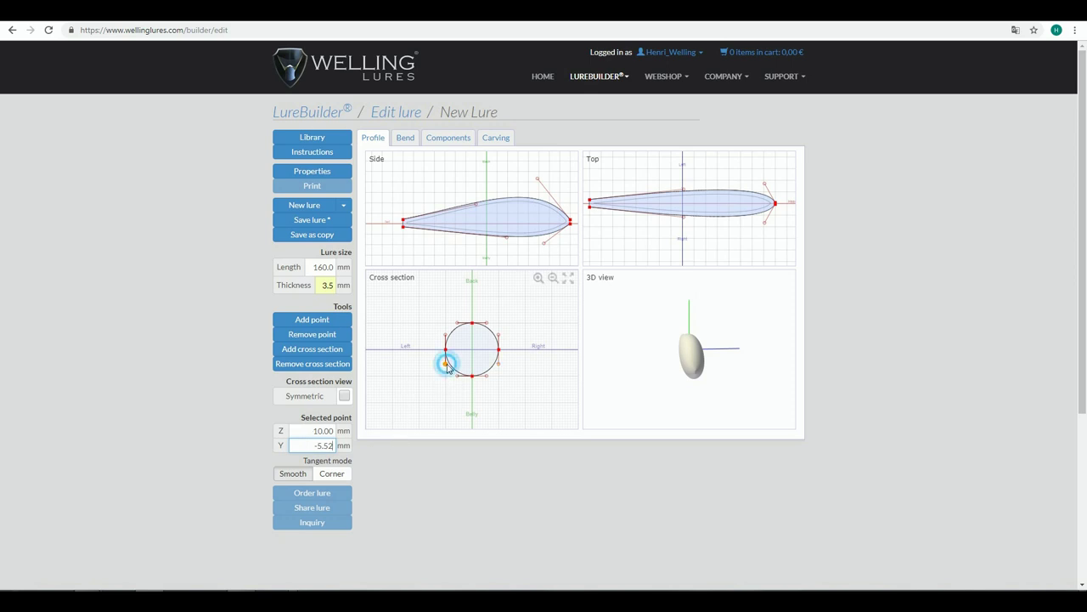
click(499, 336)
click(445, 334)
click(446, 349)
click(499, 349)
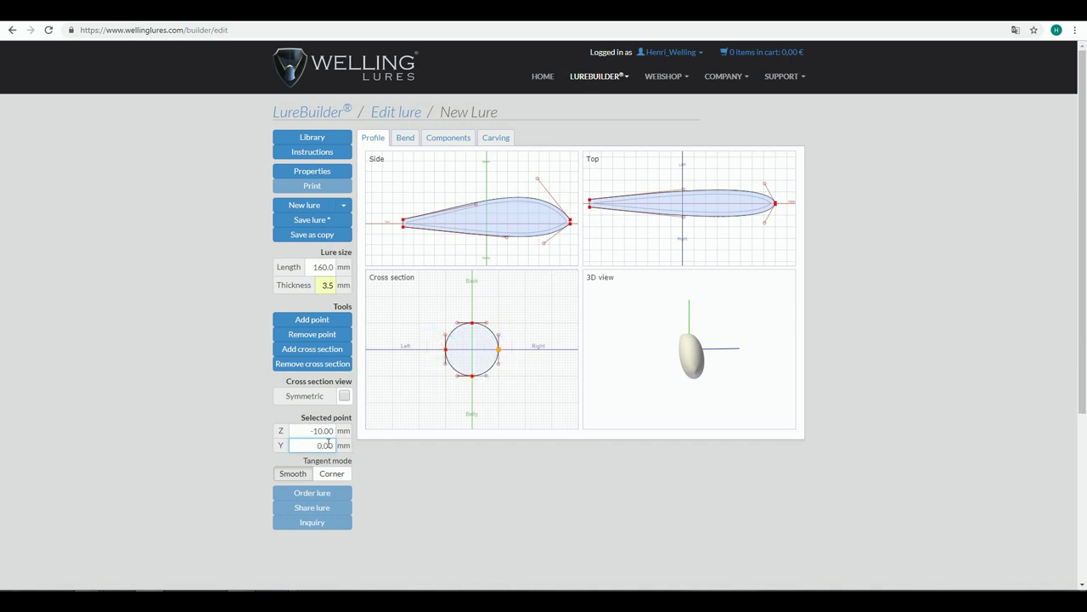
drag(718, 353, 707, 383)
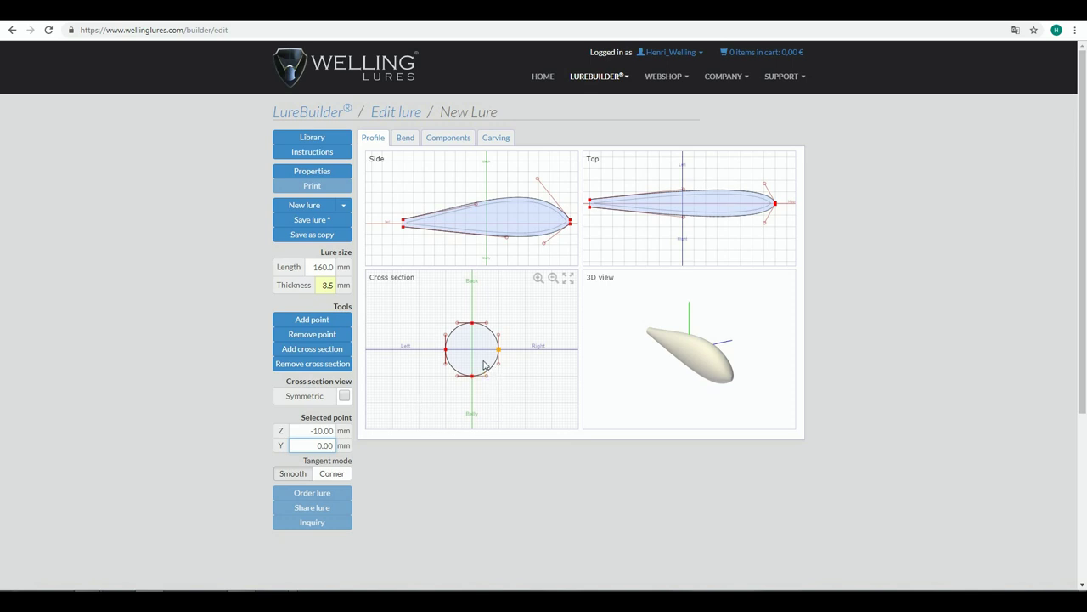
Make the cross section symmetric, set the Right-side point's lower handle to Y -5.52 mm, and save the lure.
click(344, 397)
drag(500, 365, 500, 369)
double_click(320, 447)
text(5.52)
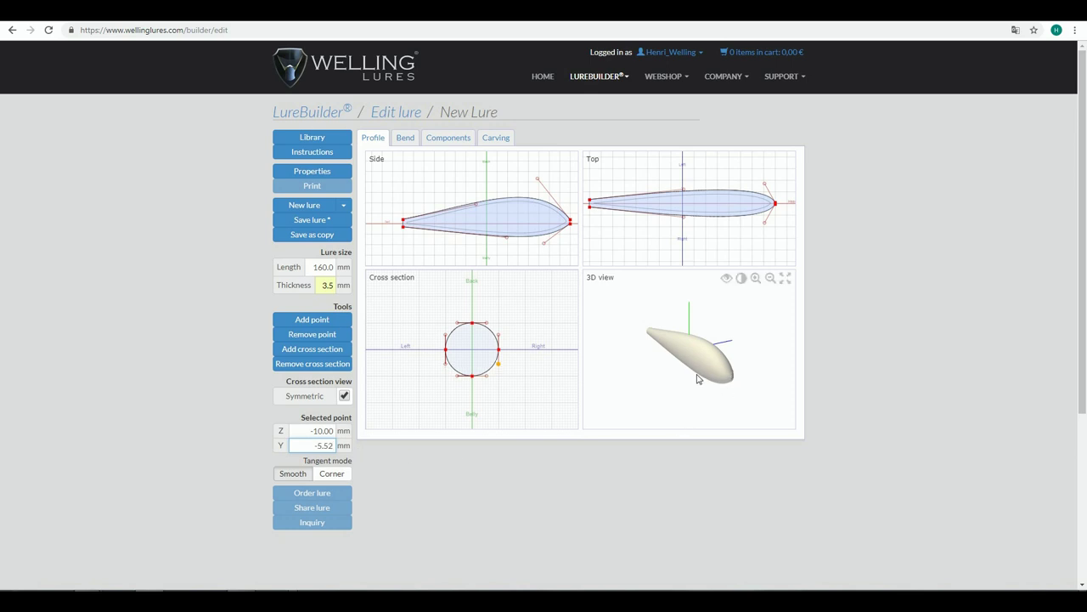
key(ctrl+s)
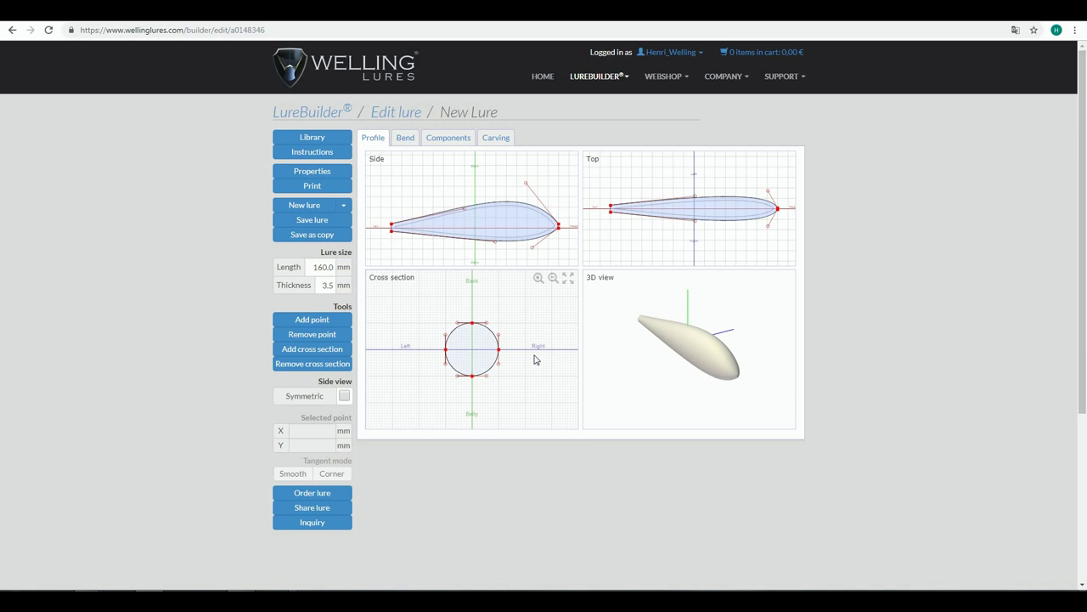
Add a cross section at x -13.9 mm and compare it with the tail cross section at x -80.0 mm.
click(301, 350)
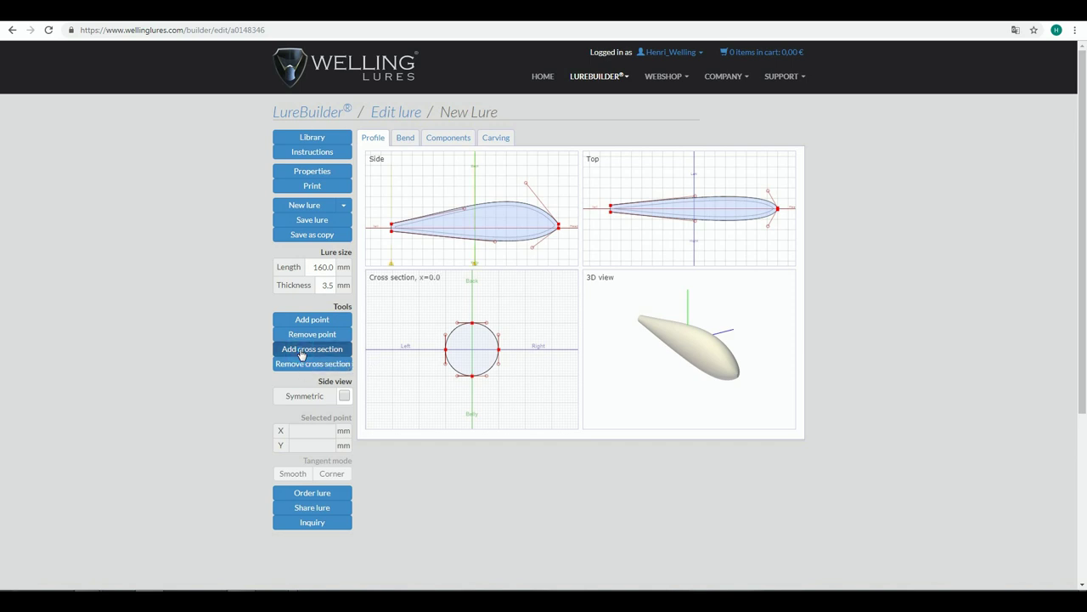
click(392, 264)
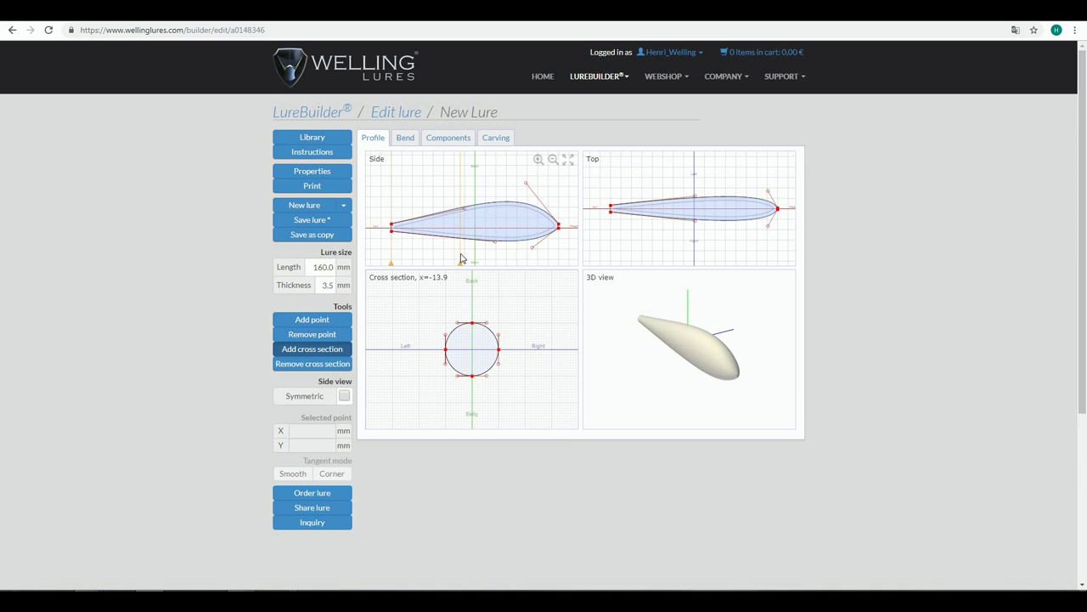
click(460, 259)
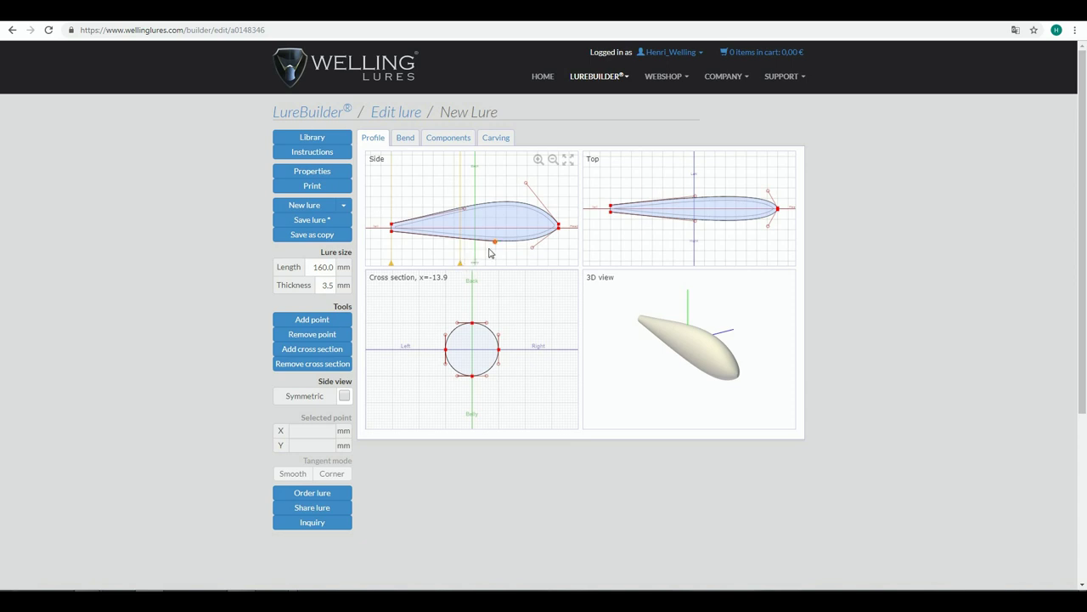
click(391, 251)
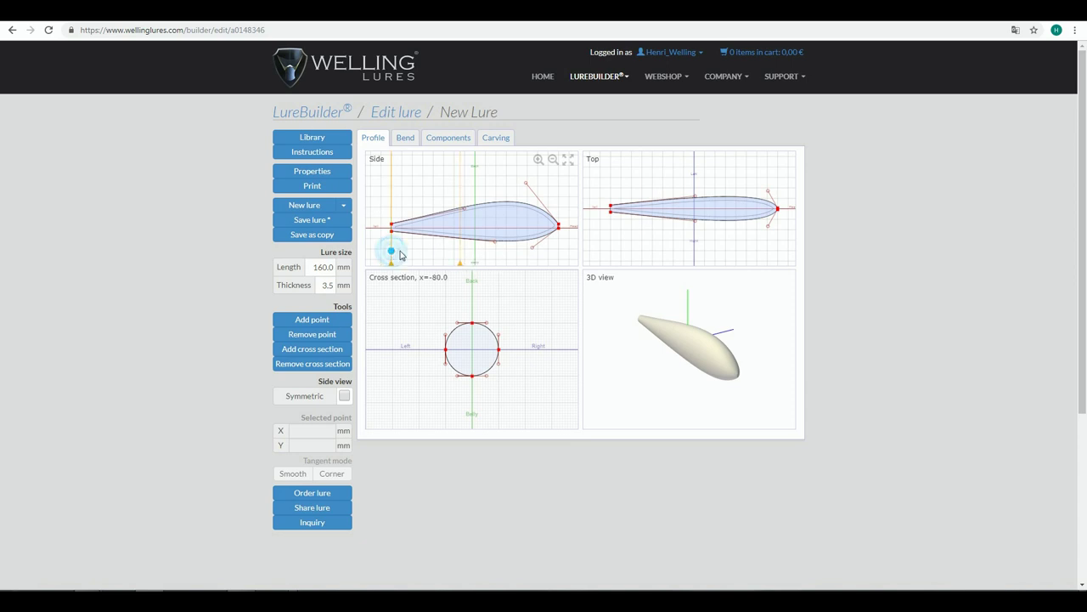
click(461, 250)
click(390, 255)
click(461, 260)
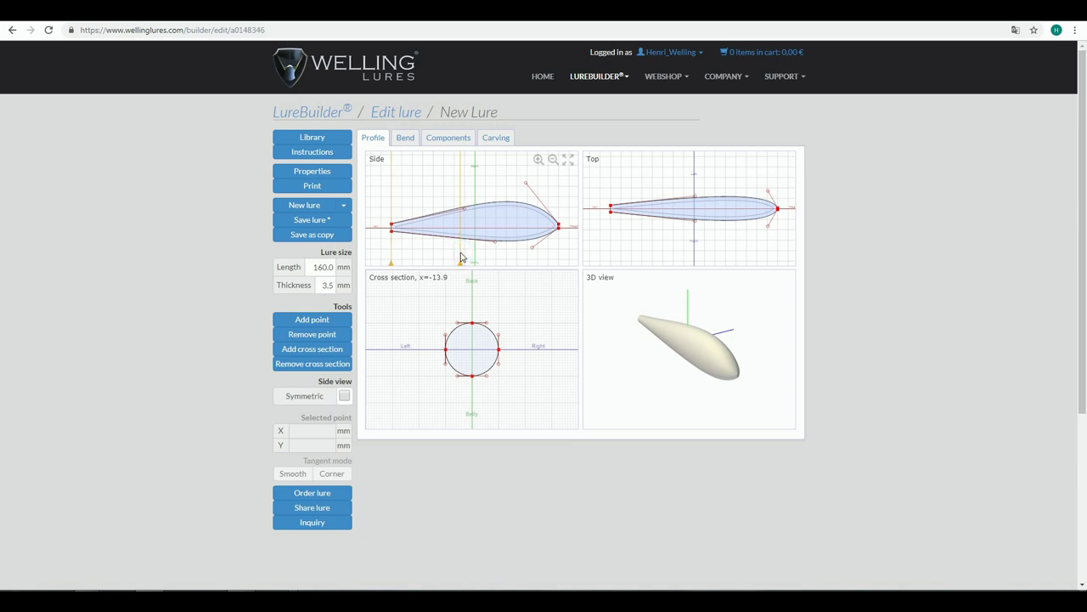
Reshape the x -13.9 mm cross section symmetrically, moving its smooth side handle to Z -6.37, Y -8.08 mm and belly handle to Z -6.16, Y -1.68 mm.
click(533, 387)
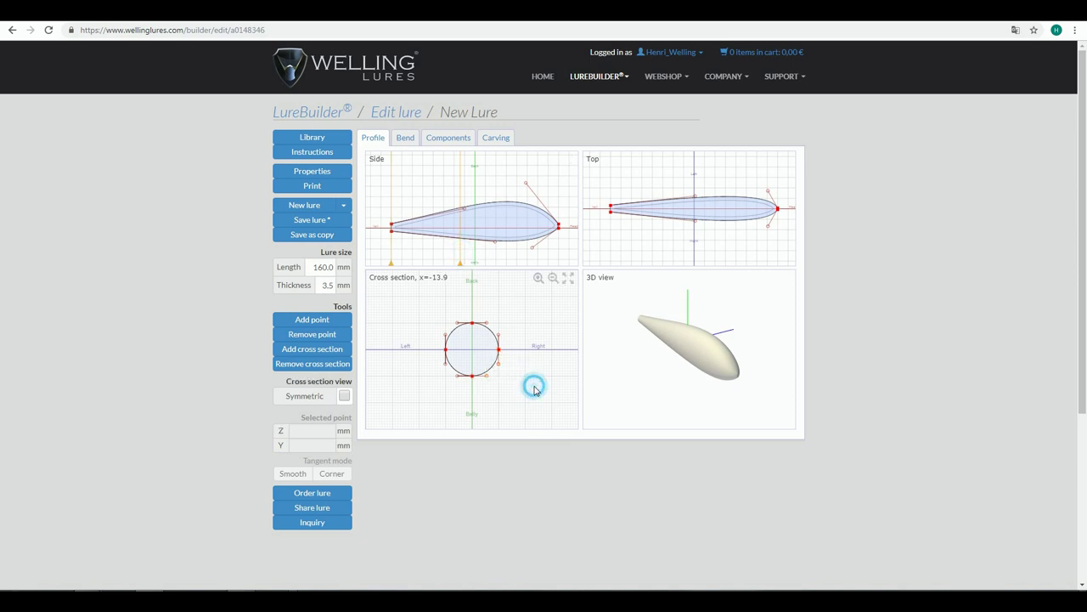
click(344, 395)
drag(500, 363, 492, 375)
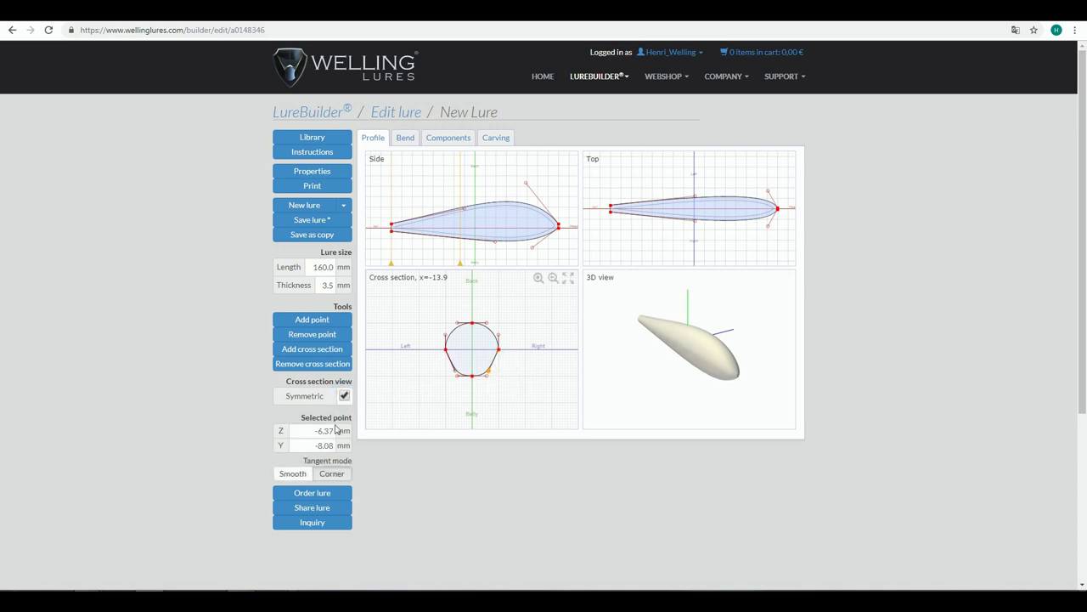
click(293, 474)
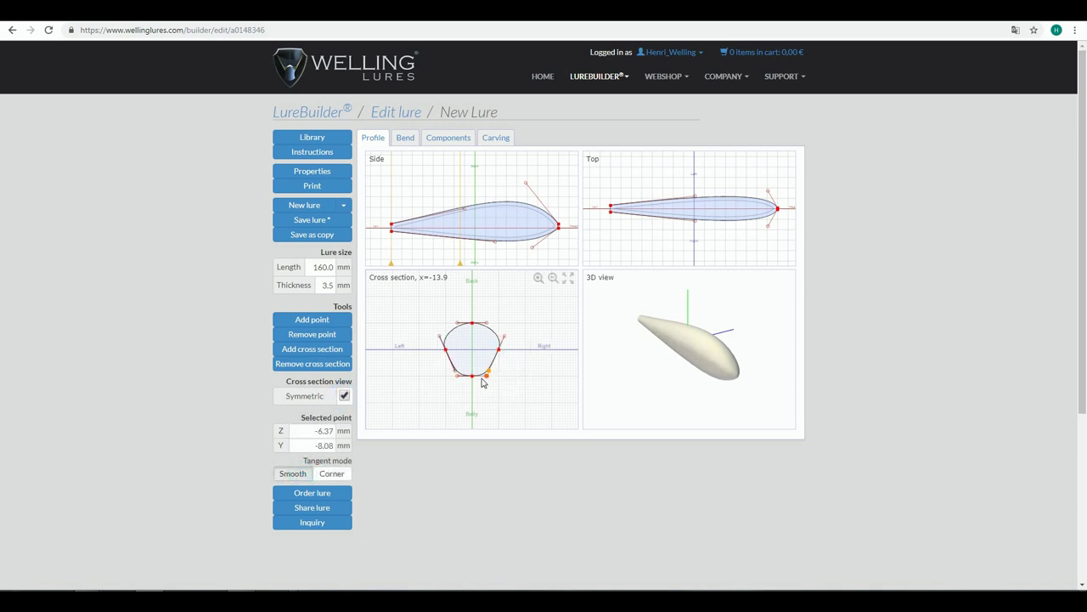
drag(483, 380, 489, 360)
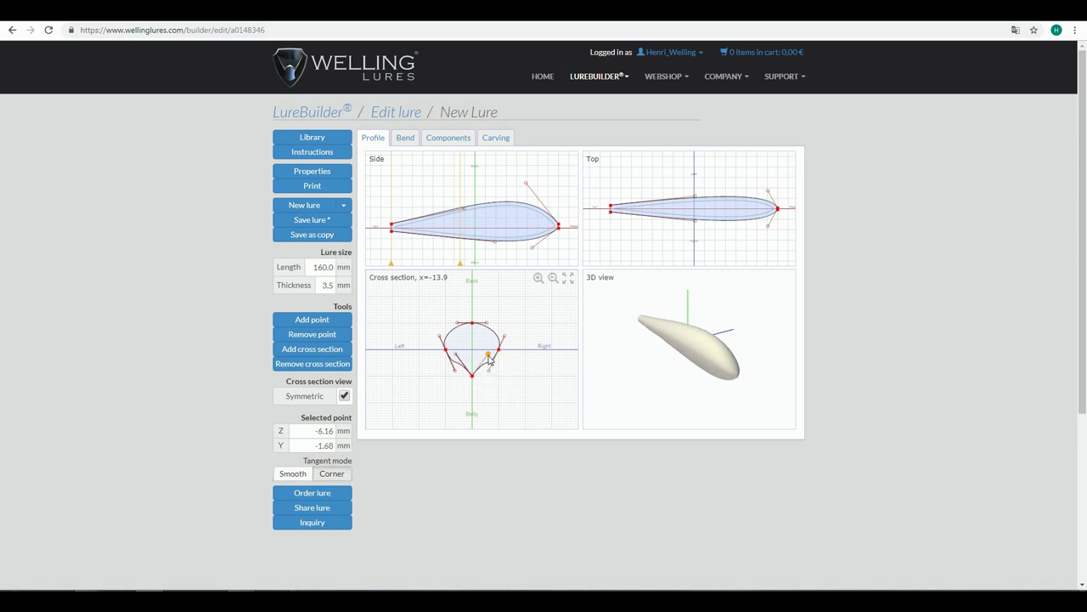
drag(665, 364, 606, 317)
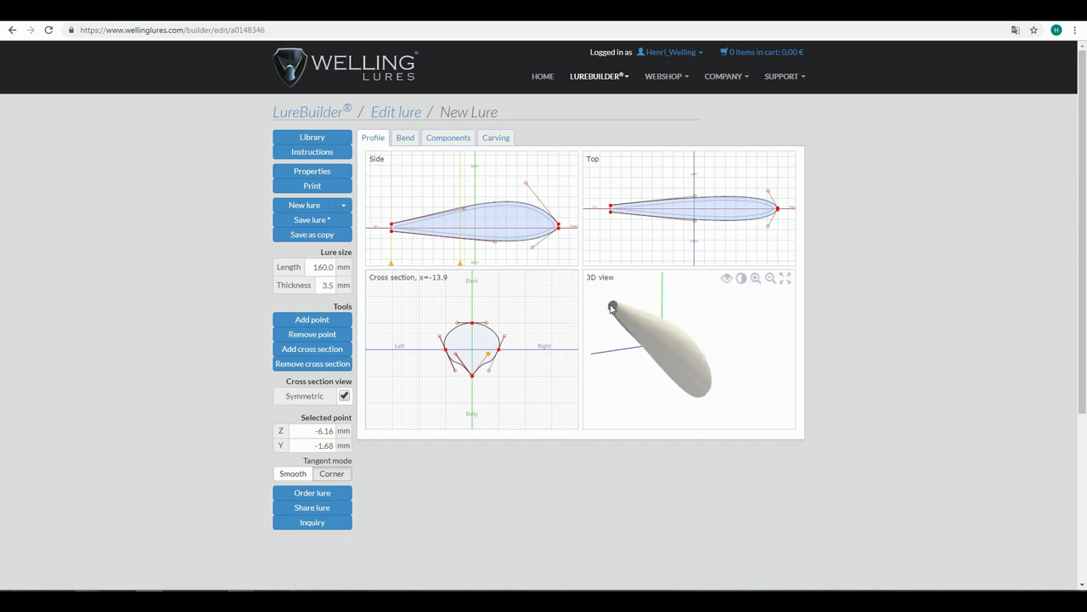
Add a cross section at x 44.1 mm, pull its upper side handle to about Z 0.1, Y 3.6 mm, and inspect it in 3D.
click(314, 349)
click(520, 250)
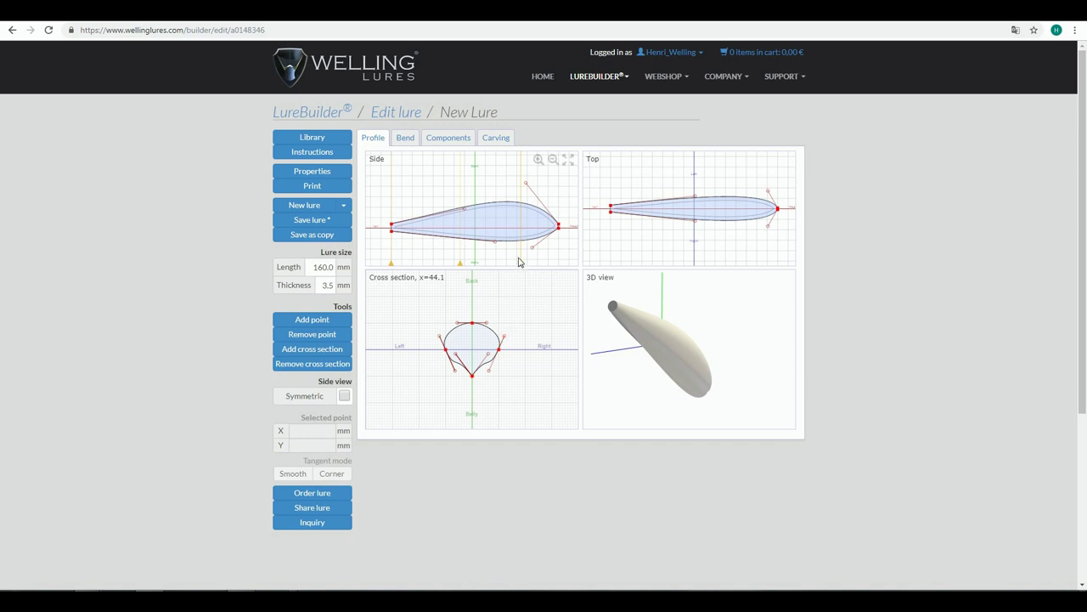
drag(505, 337, 472, 340)
drag(663, 357, 704, 349)
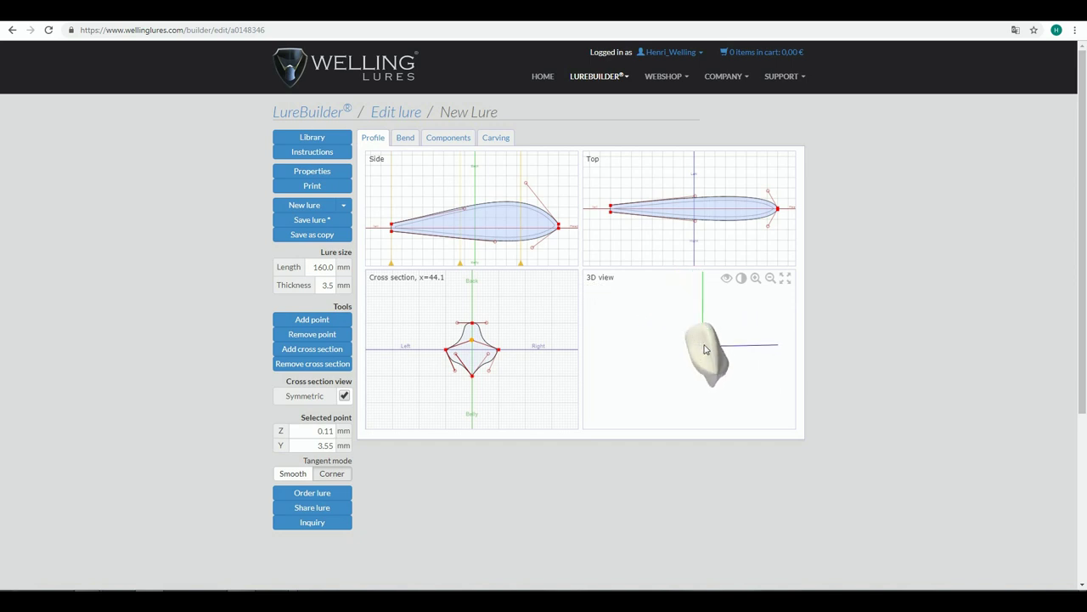
Remove the added cross sections at x 44.1 mm and x -13.9 mm.
click(522, 260)
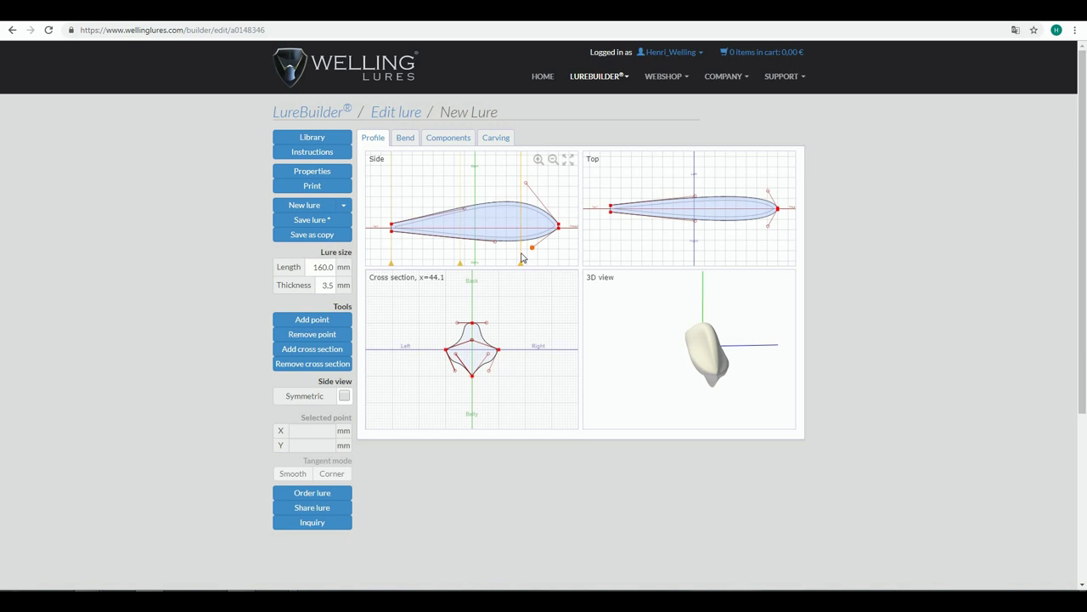
click(294, 364)
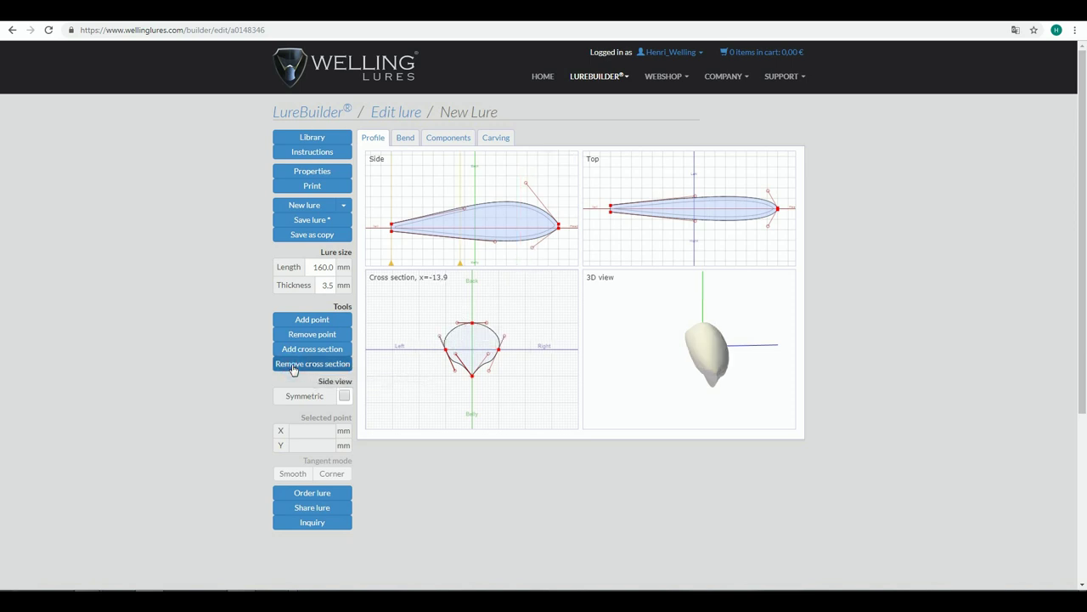
click(461, 259)
click(311, 365)
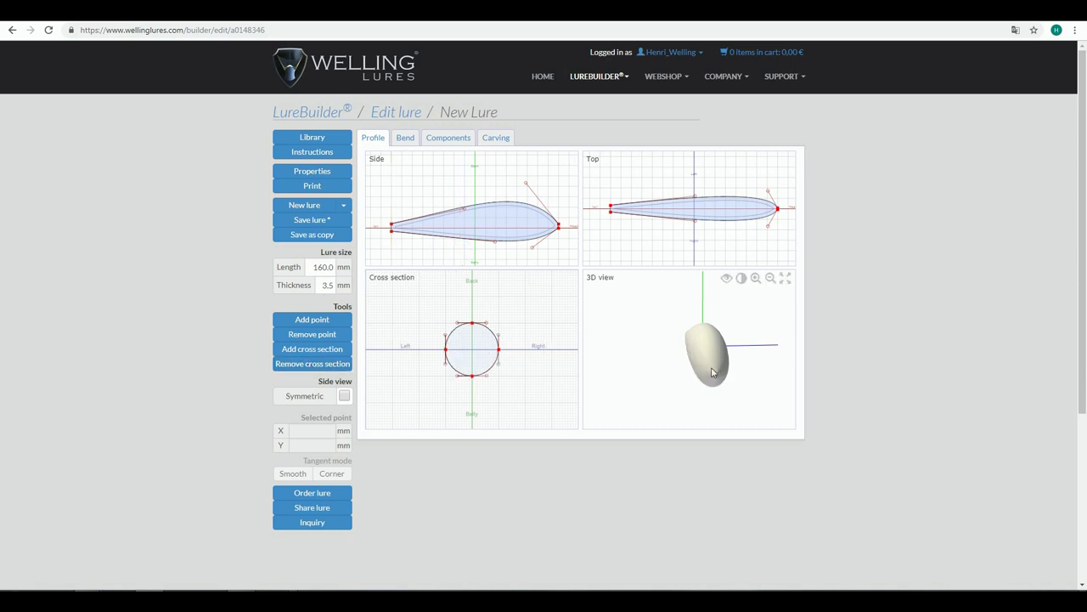
Examine the front of the lure body in 3D from several distances.
drag(712, 372, 816, 343)
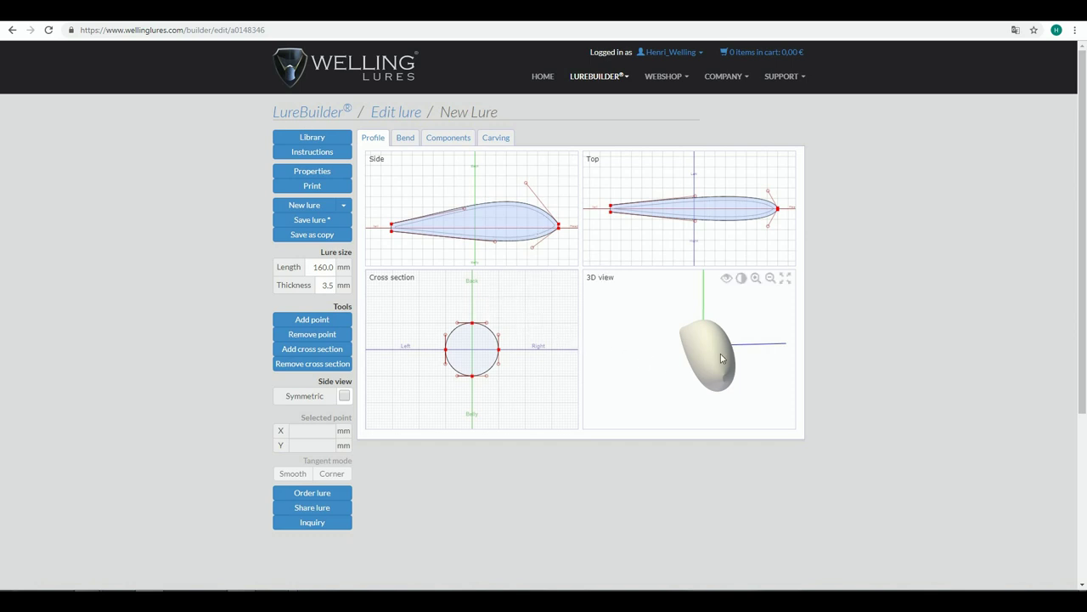
scroll(714, 370, up, 2)
scroll(713, 369, down, 2)
scroll(714, 369, up, 5)
scroll(713, 369, down, 4)
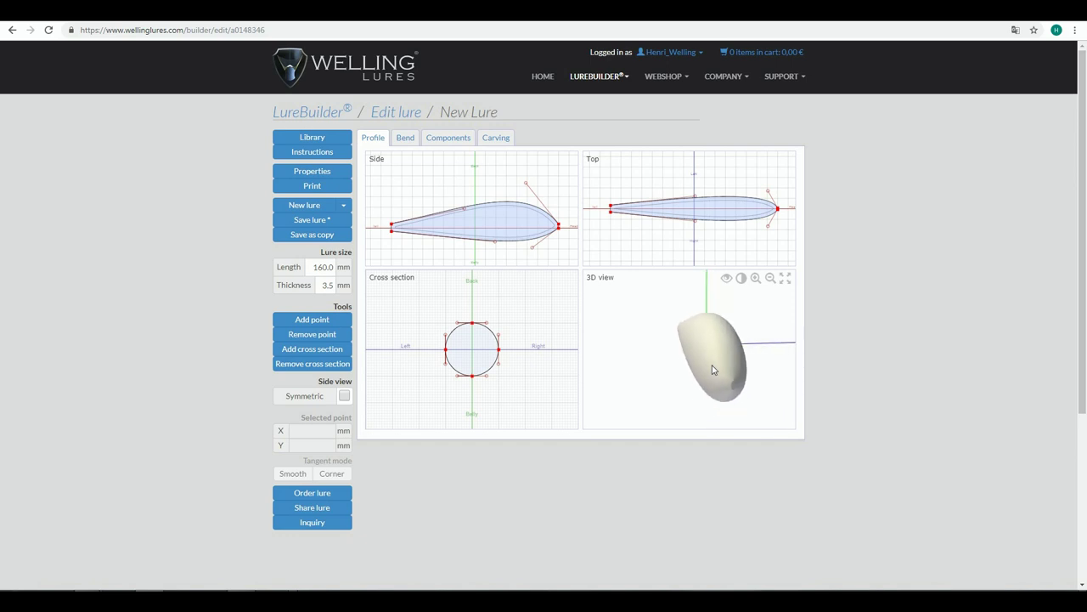
scroll(714, 369, up, 1)
scroll(714, 370, up, 1)
scroll(714, 369, down, 1)
scroll(710, 365, up, 3)
scroll(708, 363, down, 4)
scroll(707, 364, up, 5)
scroll(705, 364, down, 4)
scroll(705, 365, up, 4)
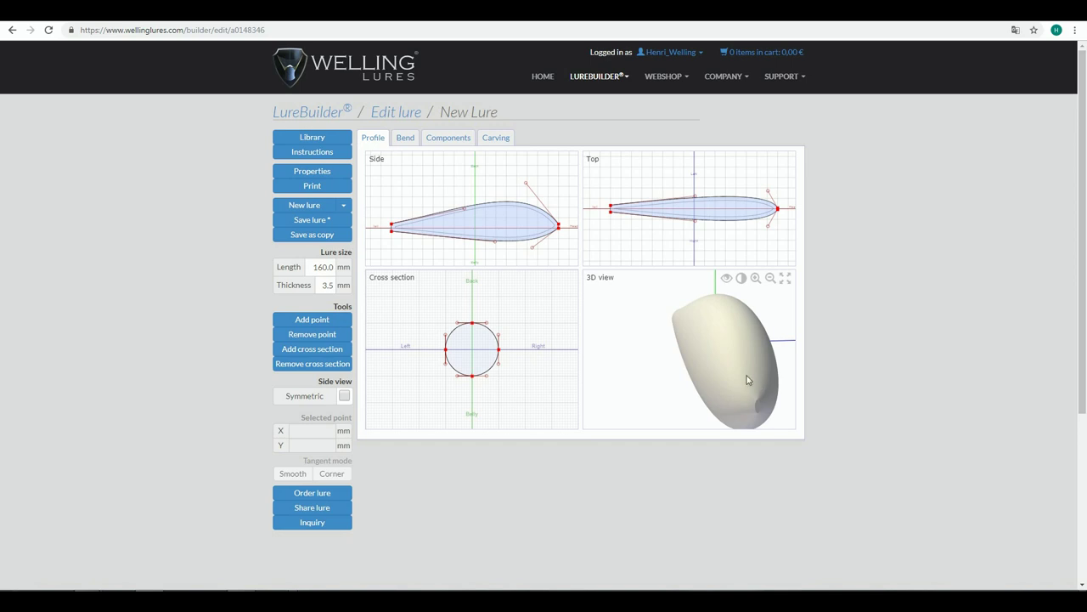
Examine the lure's tail end, its whole body and its nose tip up close in 3D.
drag(744, 385, 661, 348)
right_drag(661, 348, 698, 355)
click(690, 352)
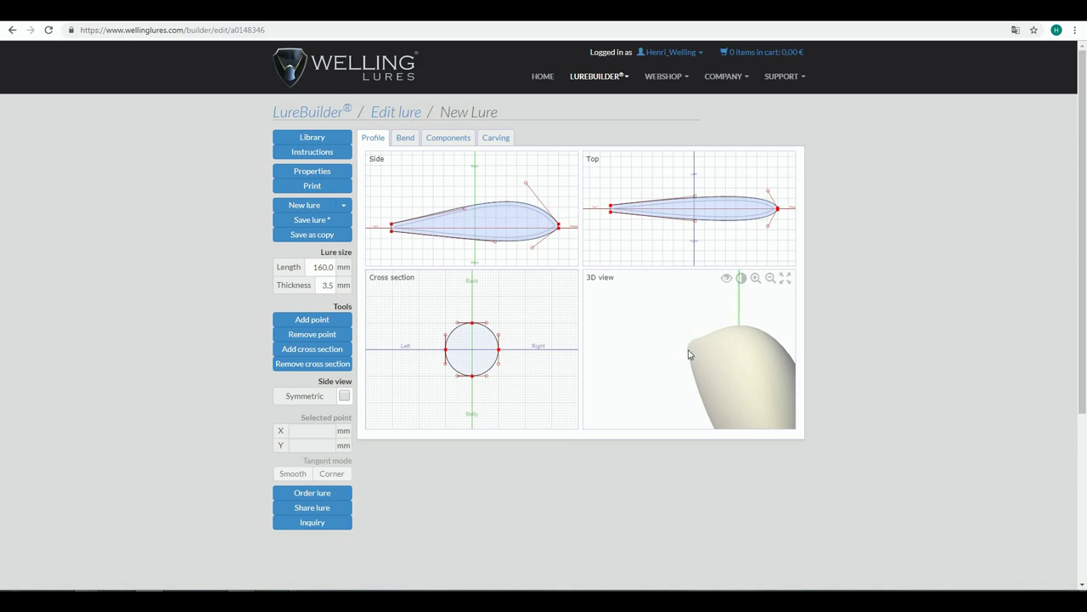
drag(689, 354, 712, 365)
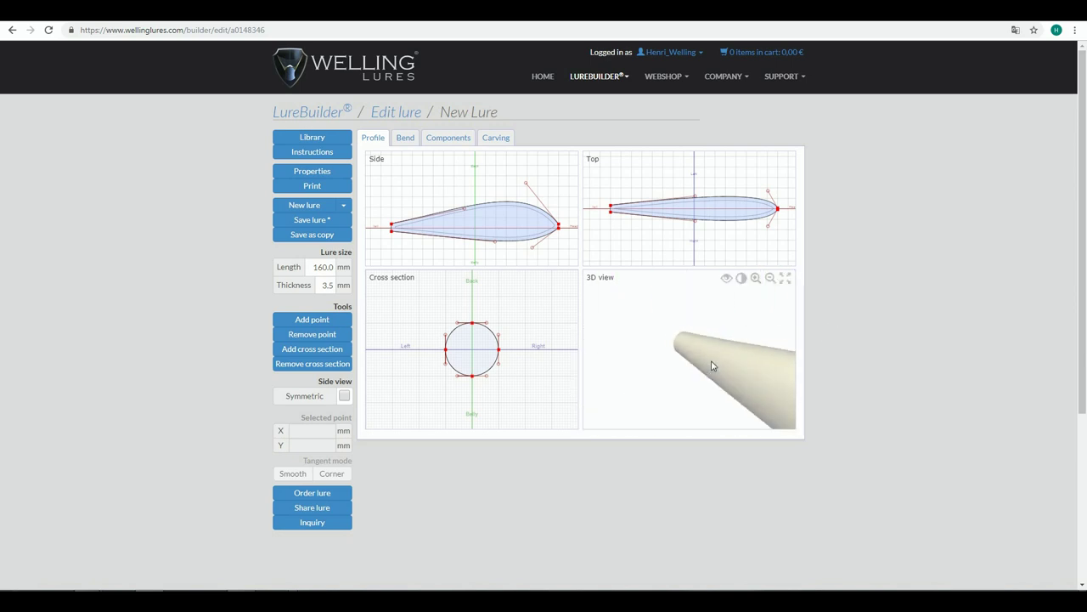
scroll(745, 380, down, 5)
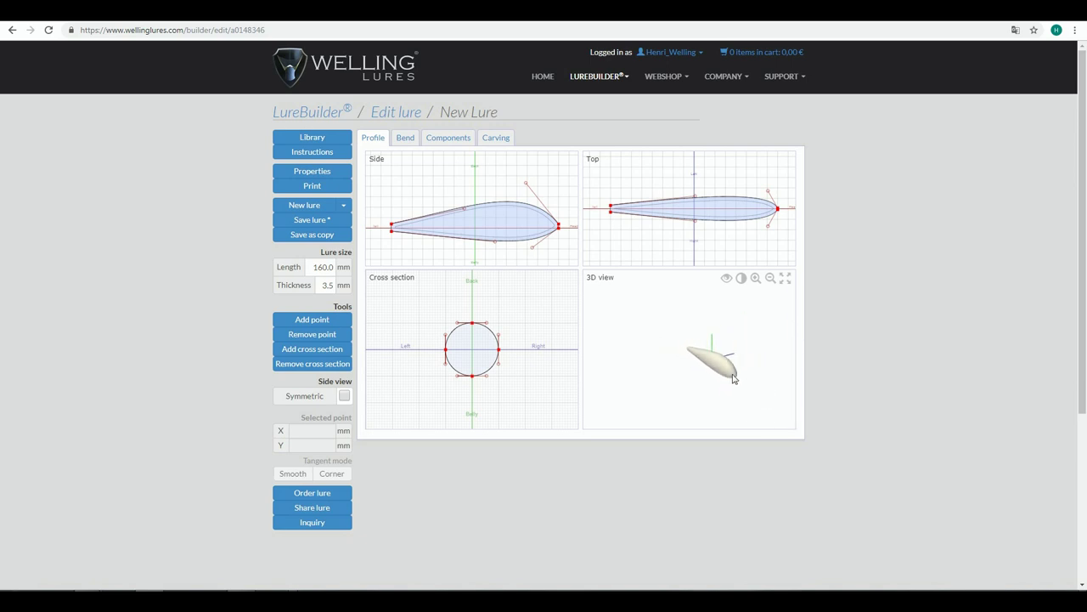
right_drag(735, 377, 689, 353)
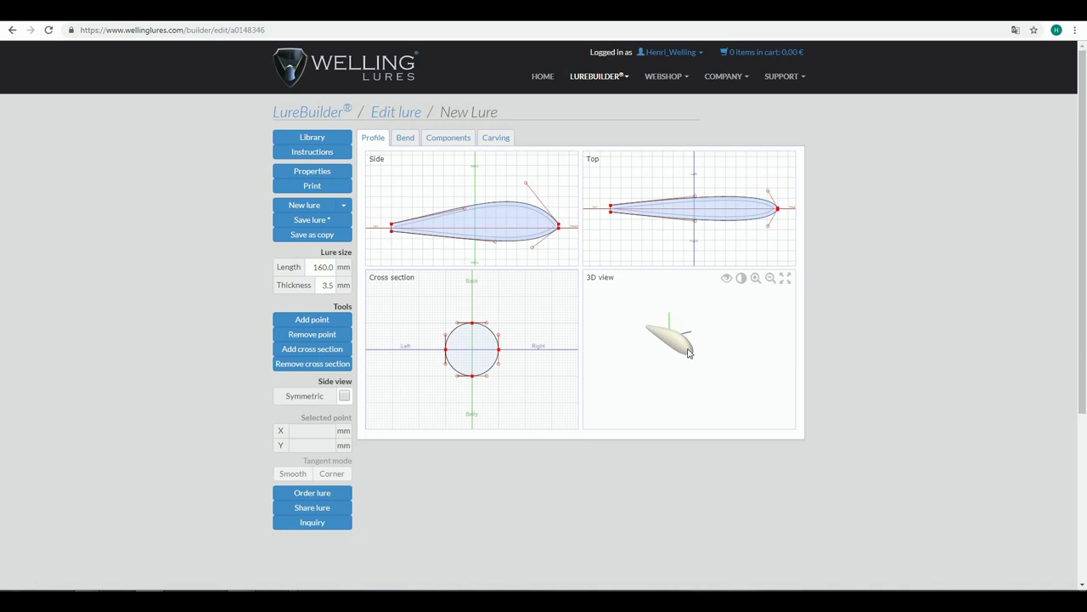
scroll(689, 352, up, 5)
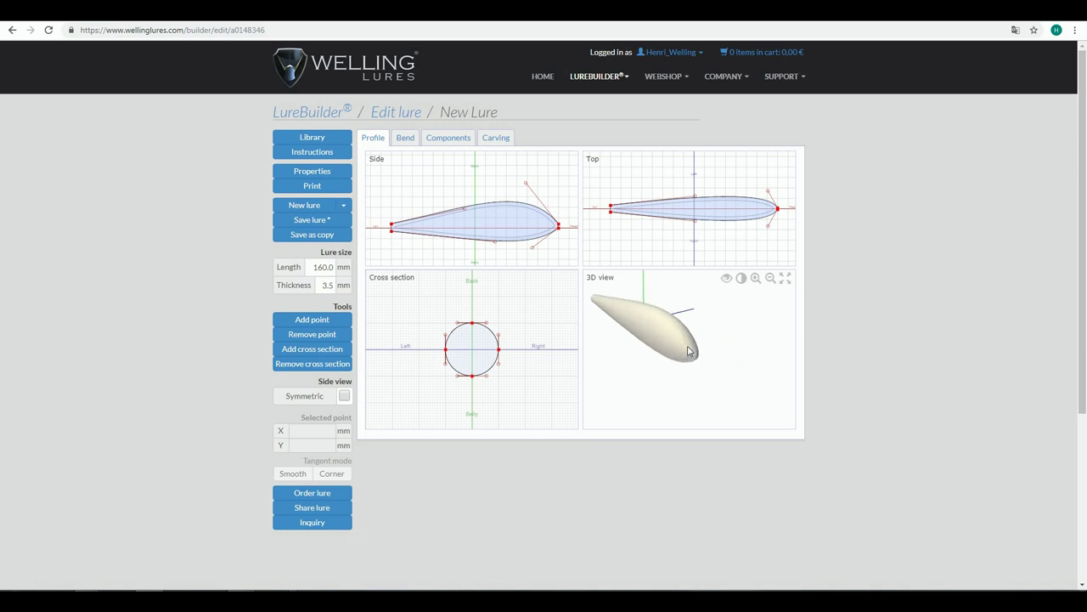
drag(679, 351, 695, 356)
scroll(703, 359, up, 3)
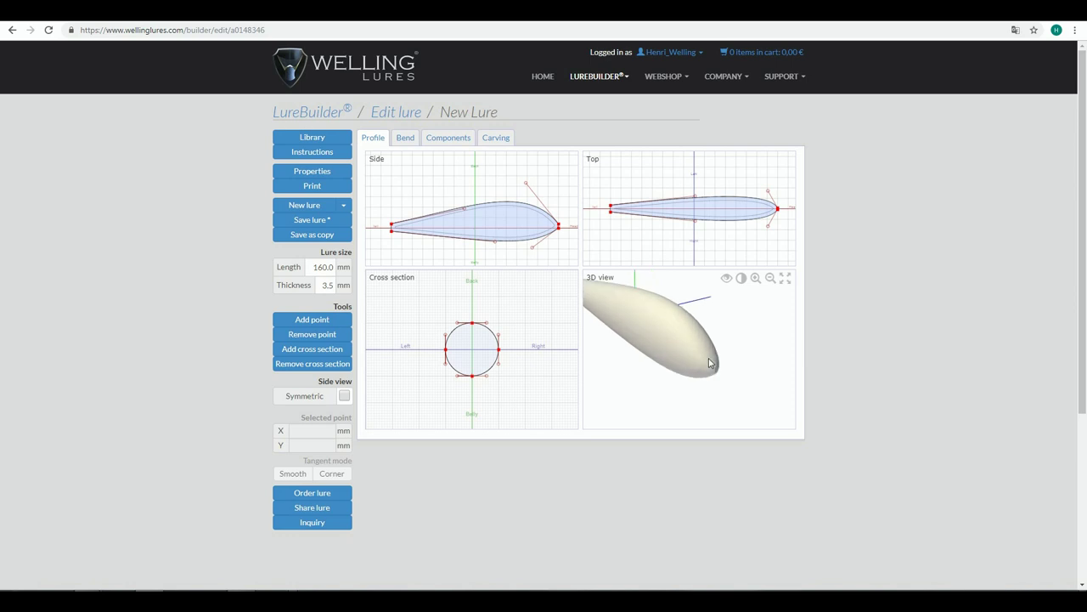
scroll(704, 358, up, 1)
mouse_move(706, 362)
mouse_down()
mouse_move(814, 357)
mouse_move(736, 377)
mouse_move(643, 366)
mouse_move(733, 381)
mouse_move(759, 360)
mouse_move(704, 374)
mouse_move(699, 388)
mouse_move(713, 363)
mouse_up()
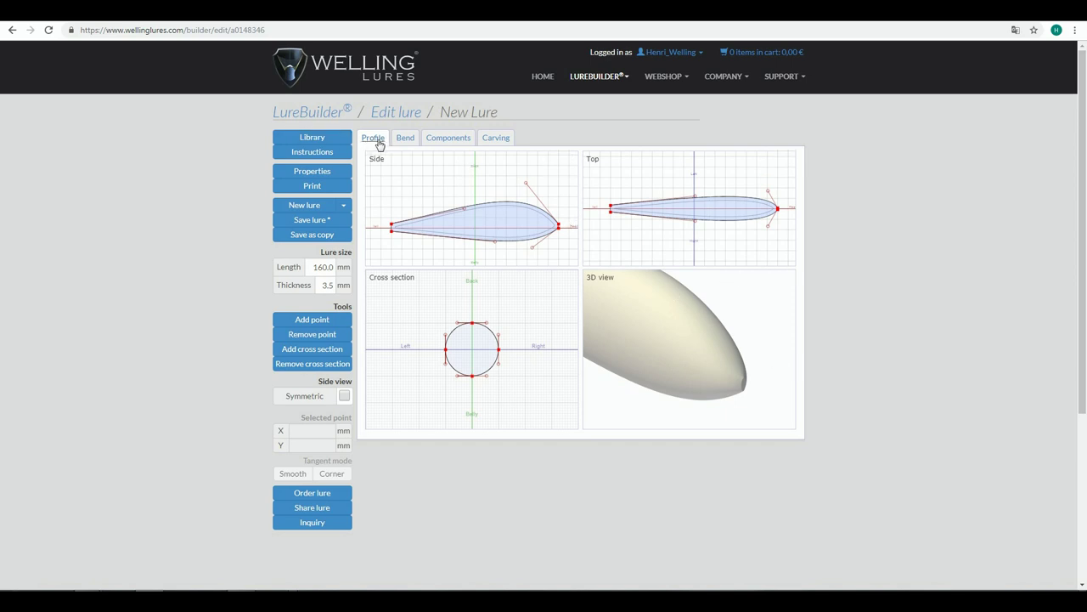
Rename the lure as "Lure 1" and save it.
click(501, 111)
drag(501, 112, 437, 112)
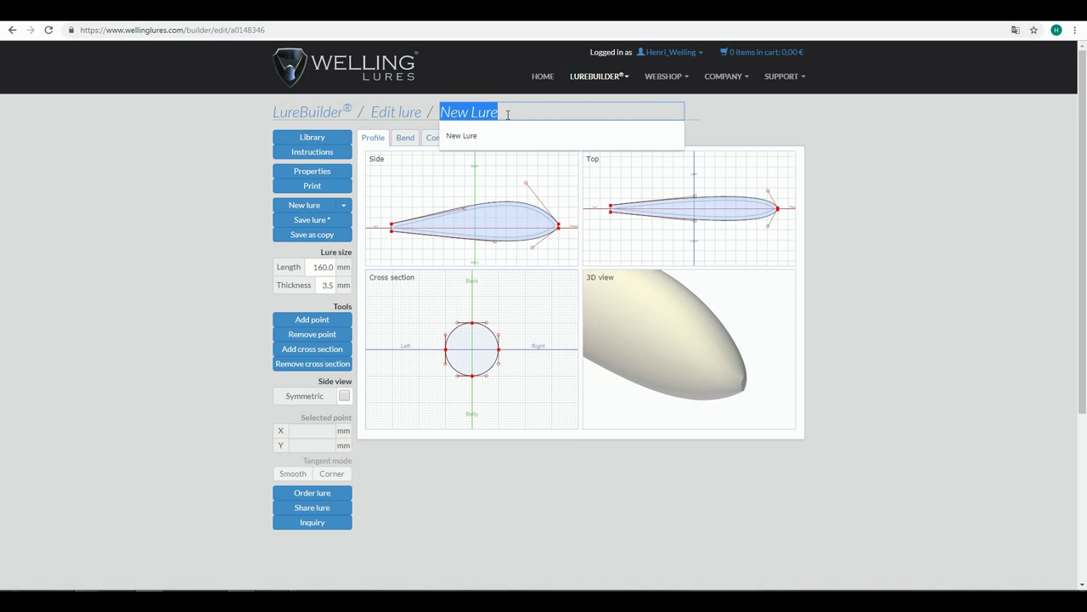
text(Lure)
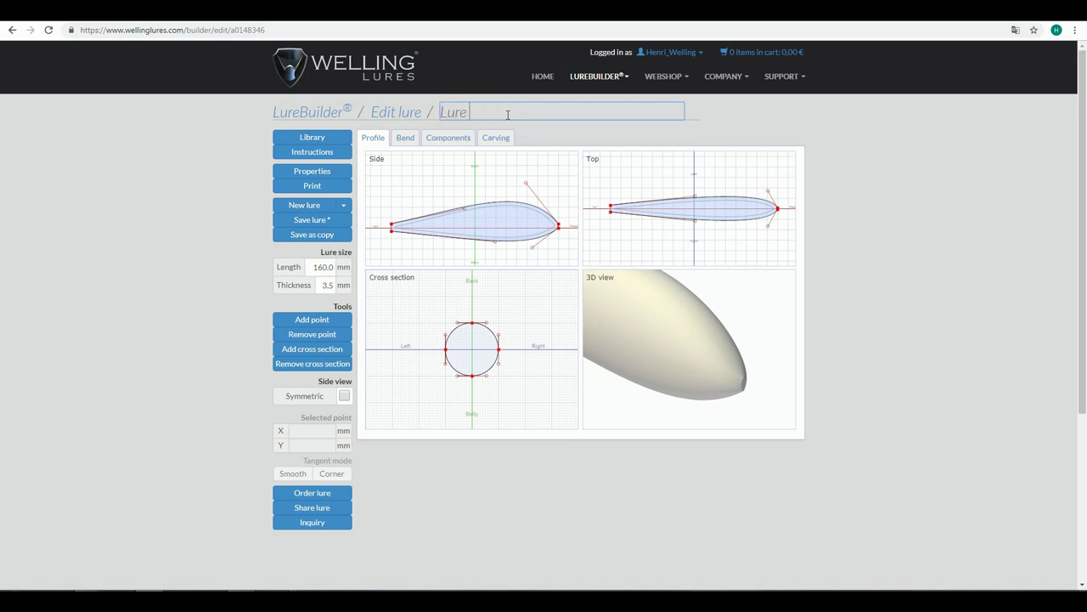
text( 1)
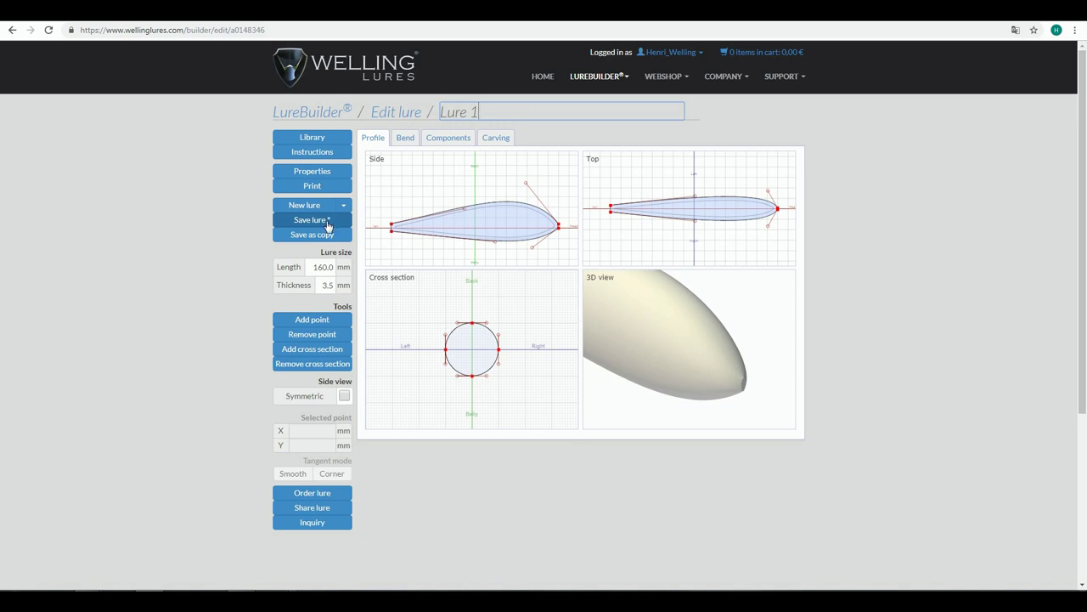
click(321, 221)
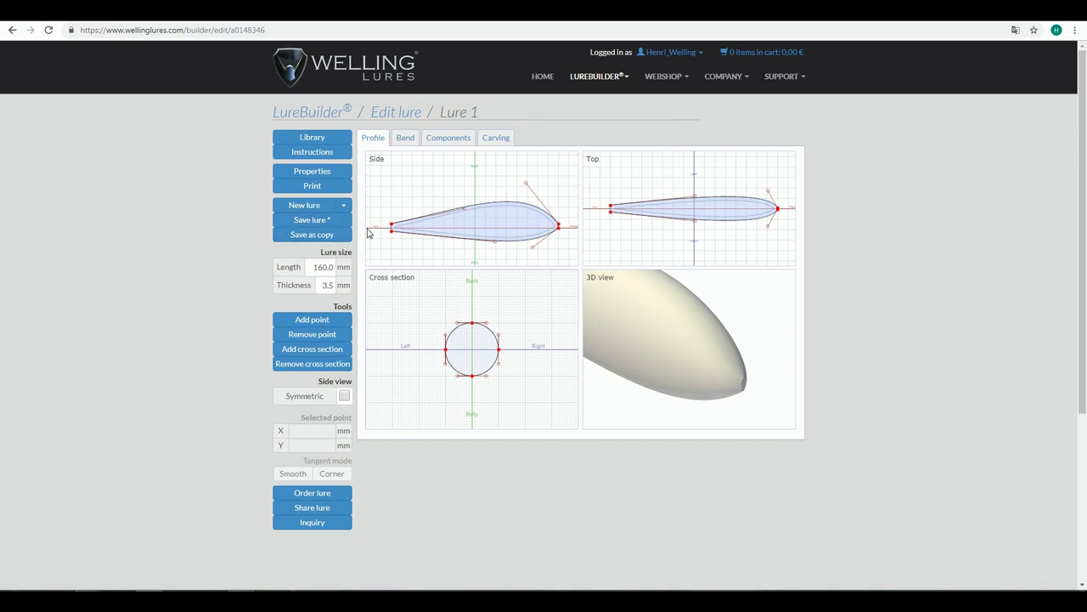
click(327, 222)
click(309, 239)
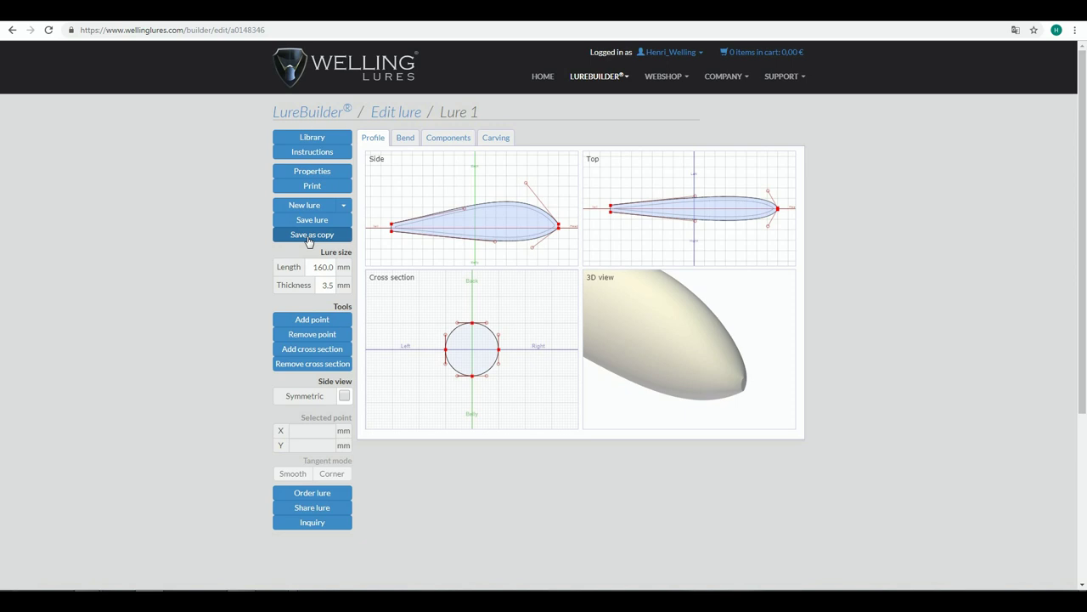